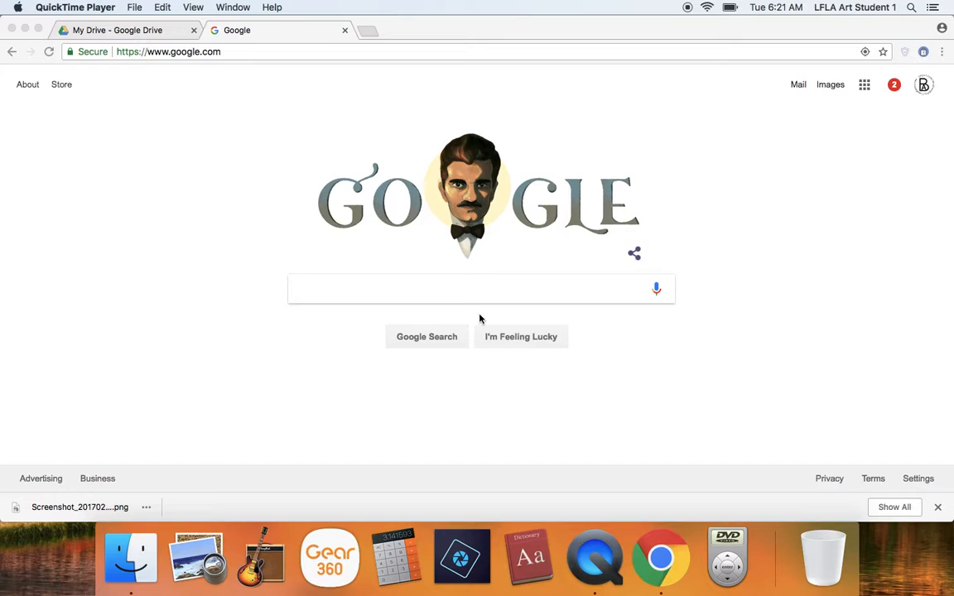
- Search Google for "beyonce" and show the image results
{"action": "left_click", "coordinate": [439, 296]}
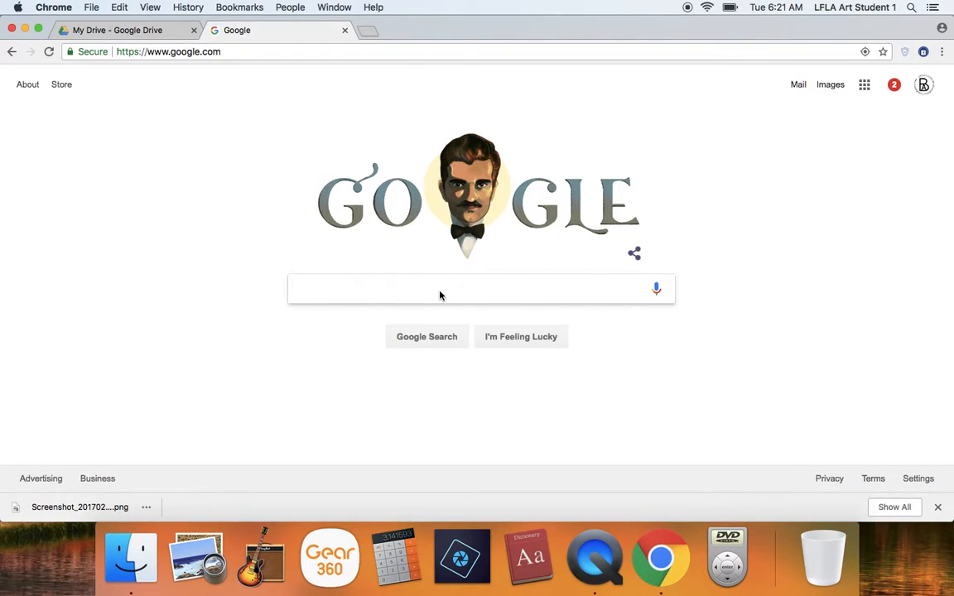
{"action": "type", "text": "beyonce"}
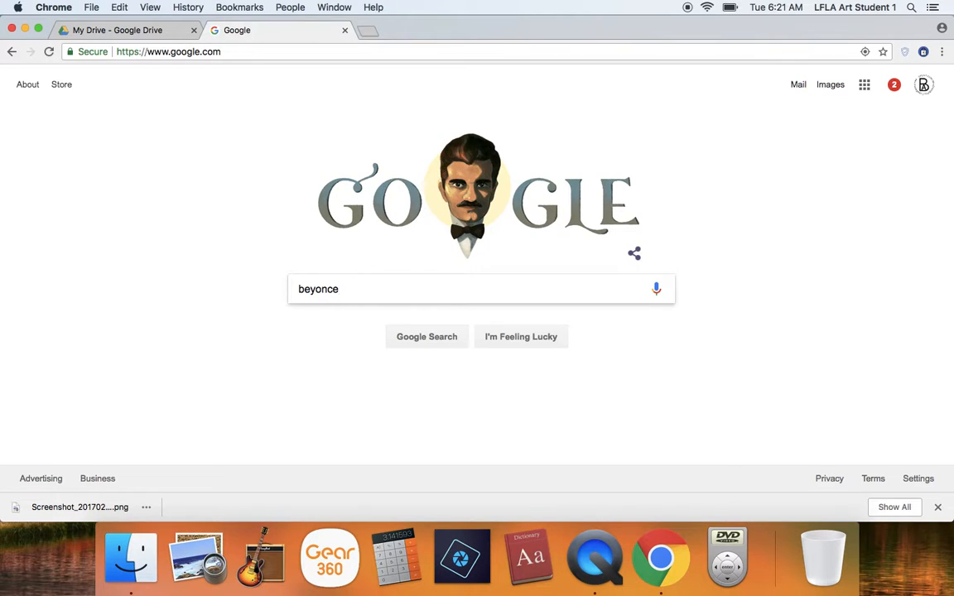
{"action": "key", "text": "Return"}
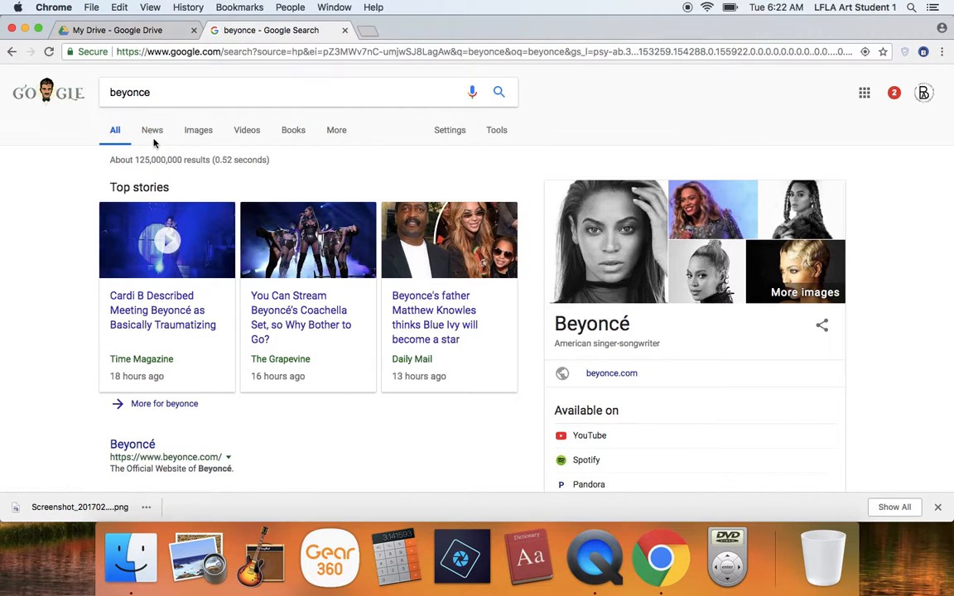
{"action": "left_click", "coordinate": [196, 133]}
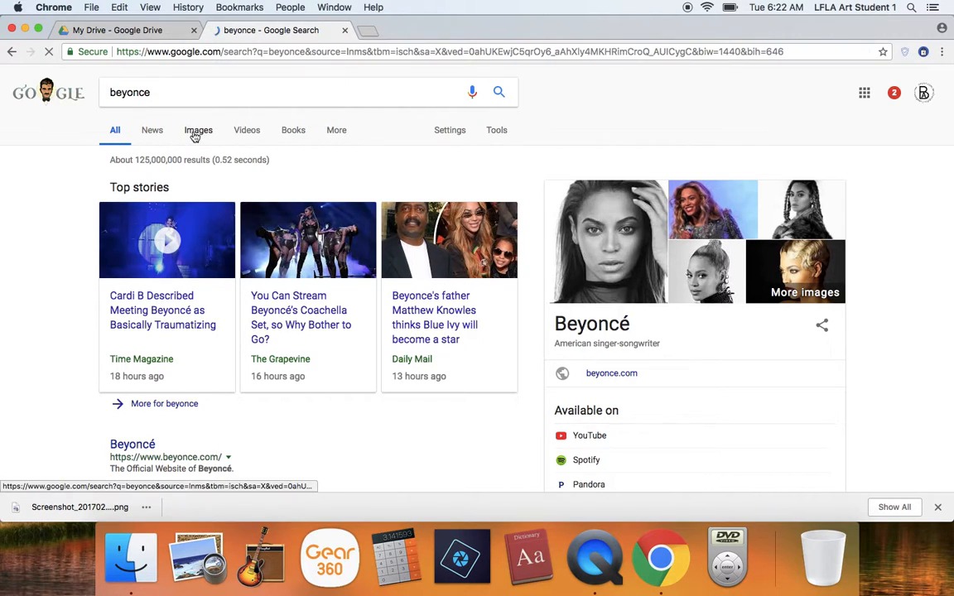
- Filter the image results to Medium size
{"action": "left_click", "coordinate": [496, 132]}
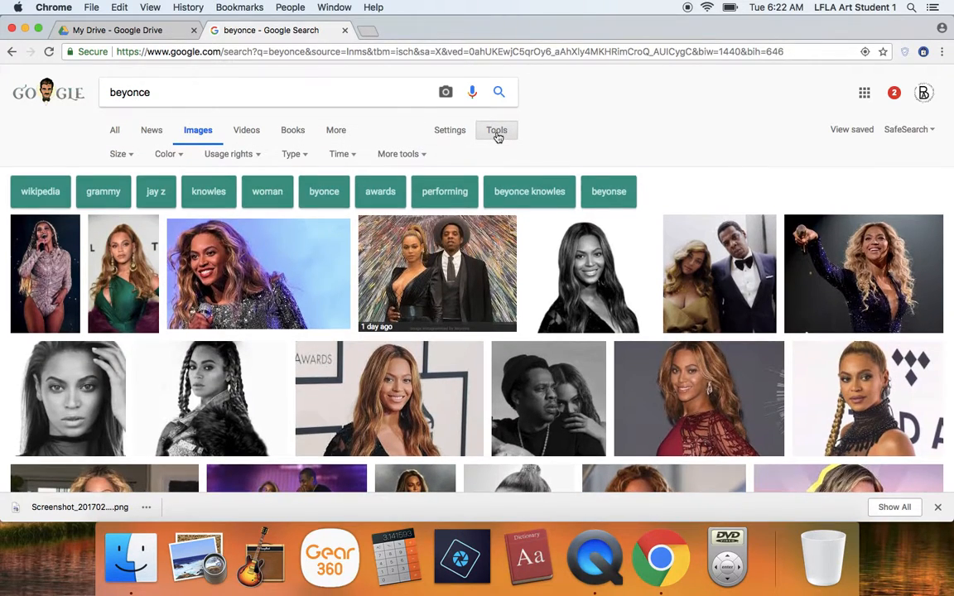
{"action": "left_click", "coordinate": [132, 154]}
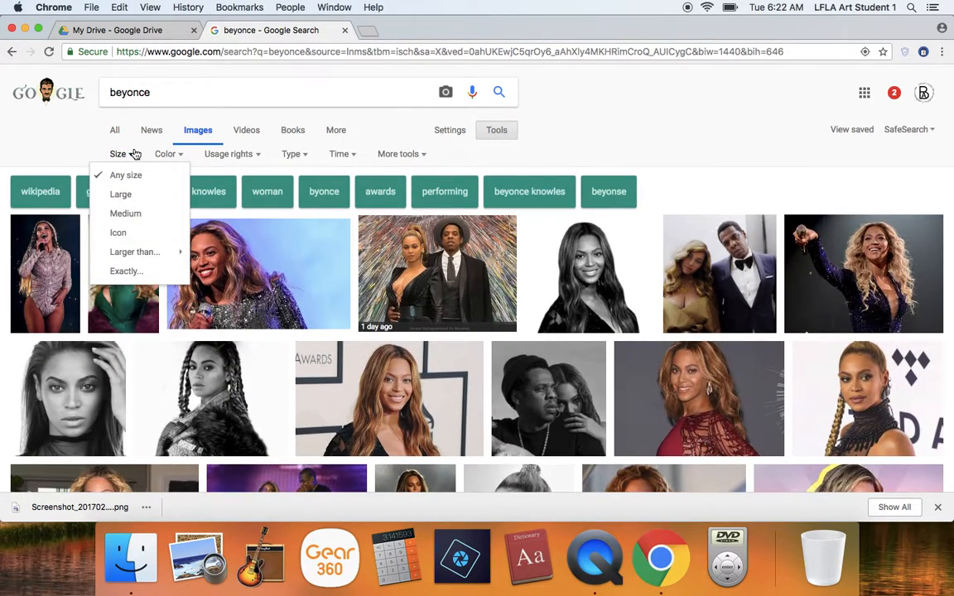
{"action": "left_click", "coordinate": [126, 214]}
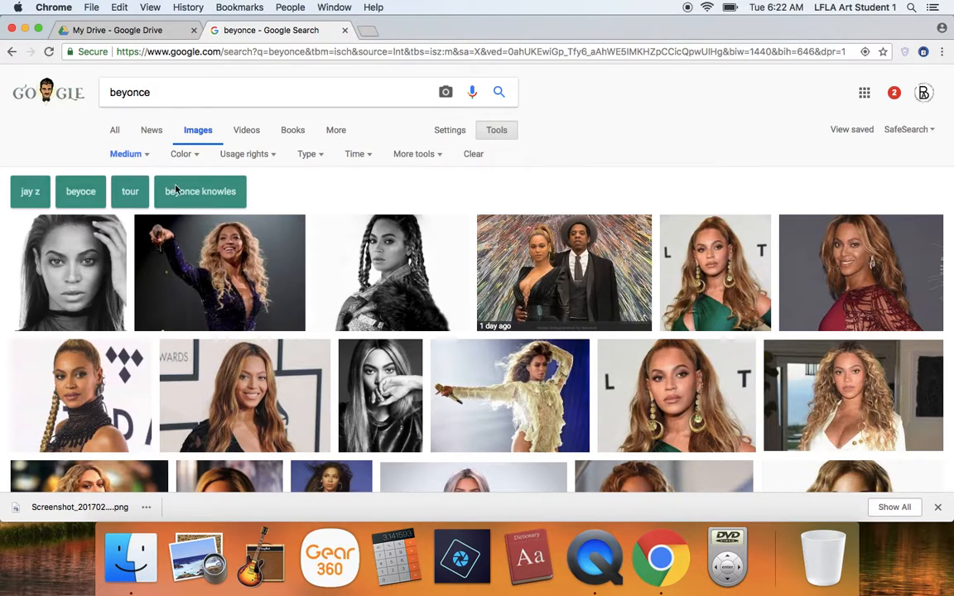
- Browse the medium-size results and open the preview of the 710 × 473 portrait from vulture.com
{"action": "scroll", "coordinate": [281, 366], "scroll_direction": "down", "scroll_amount": 2}
{"action": "scroll", "coordinate": [282, 366], "scroll_direction": "up", "scroll_amount": 2}
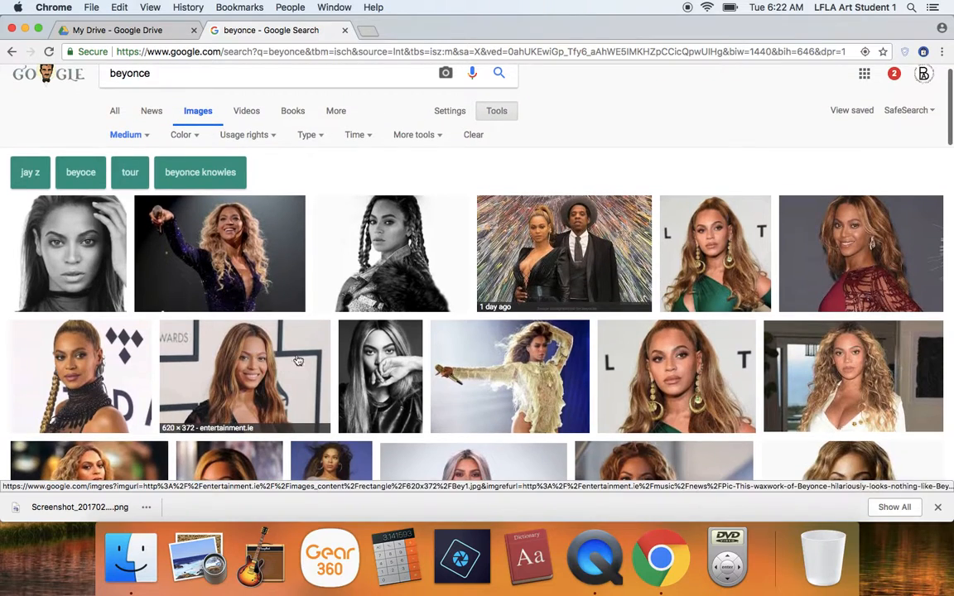
{"action": "left_click", "coordinate": [672, 368]}
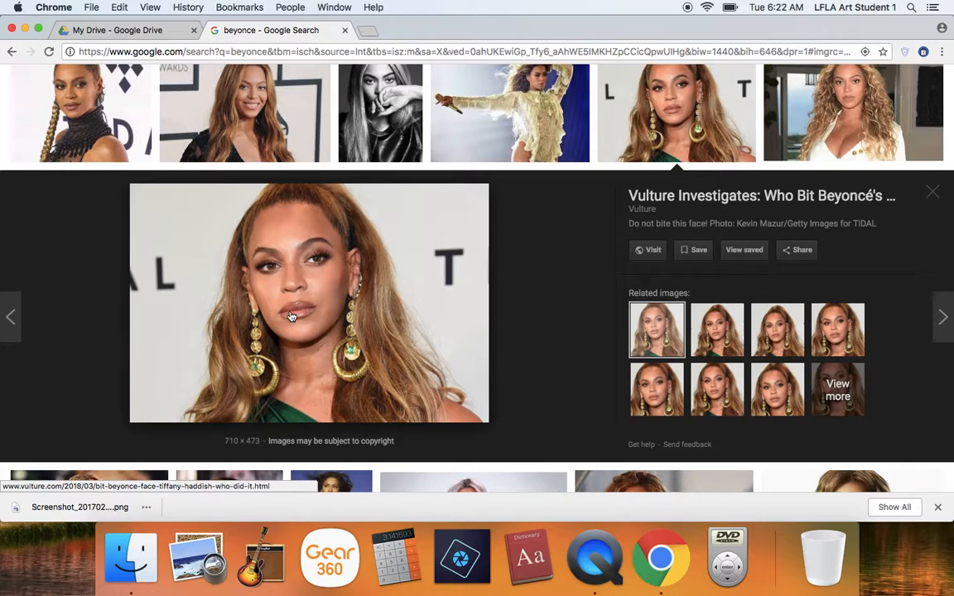
- Save the previewed portrait as "beyonce 1.jpg" in the Documents folder
{"action": "right_click", "coordinate": [327, 273]}
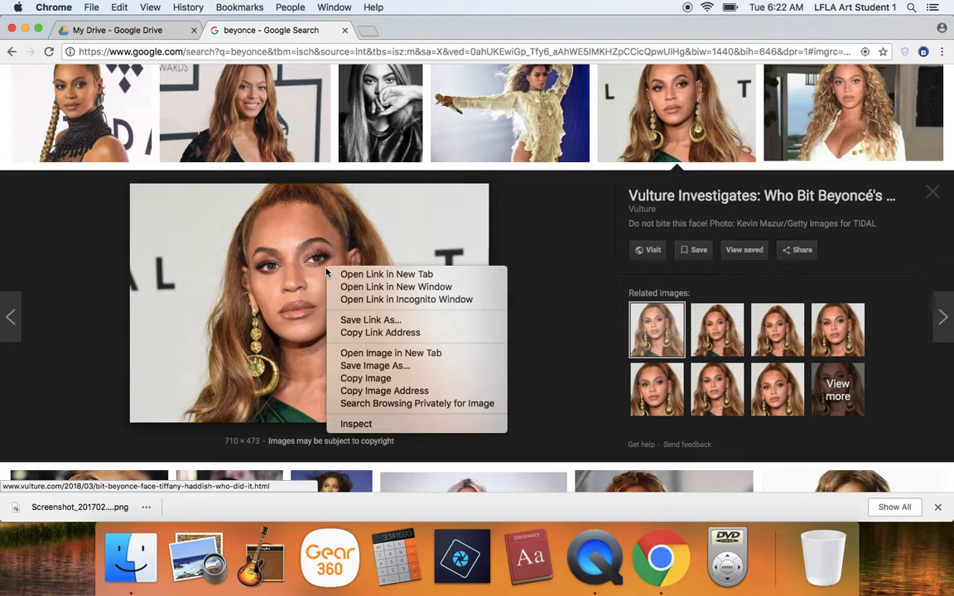
{"action": "left_click", "coordinate": [277, 280]}
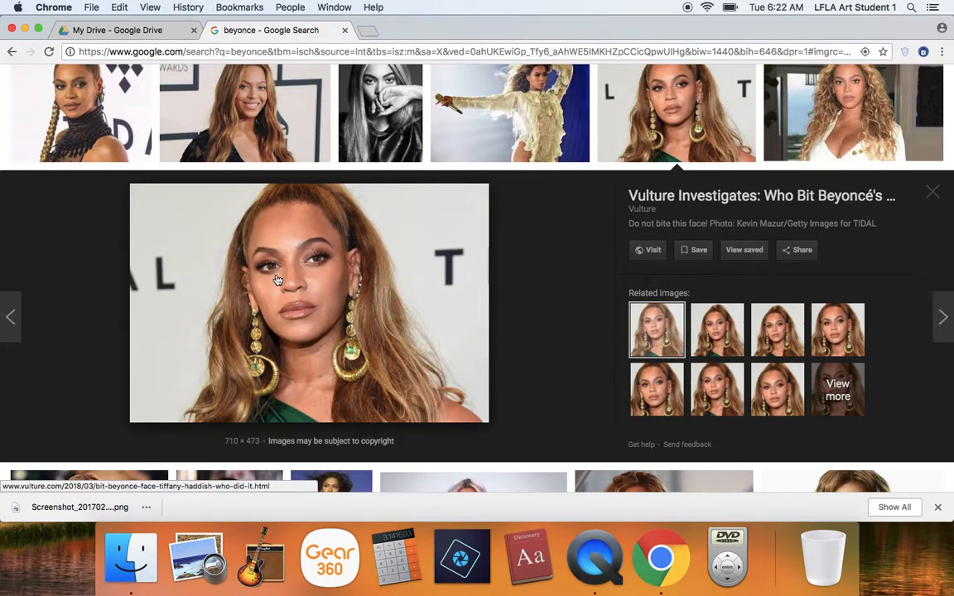
{"action": "right_click", "coordinate": [277, 280]}
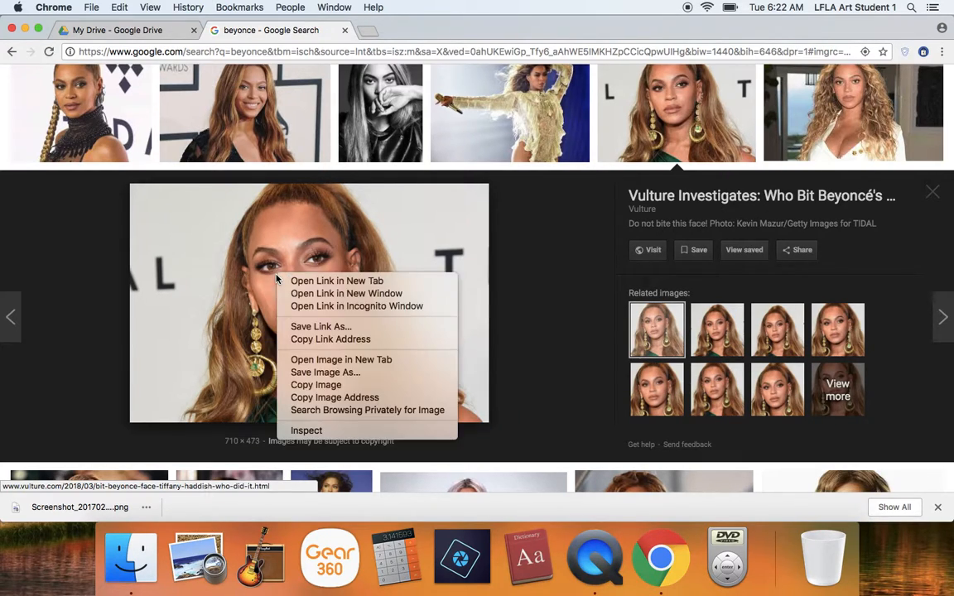
{"action": "left_click", "coordinate": [323, 372]}
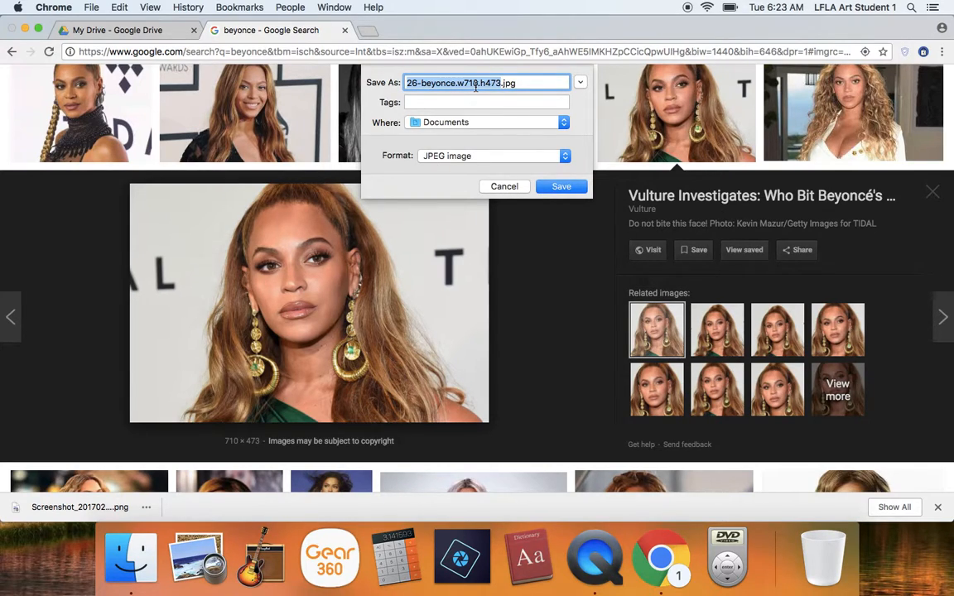
{"action": "type", "text": "beyonce"}
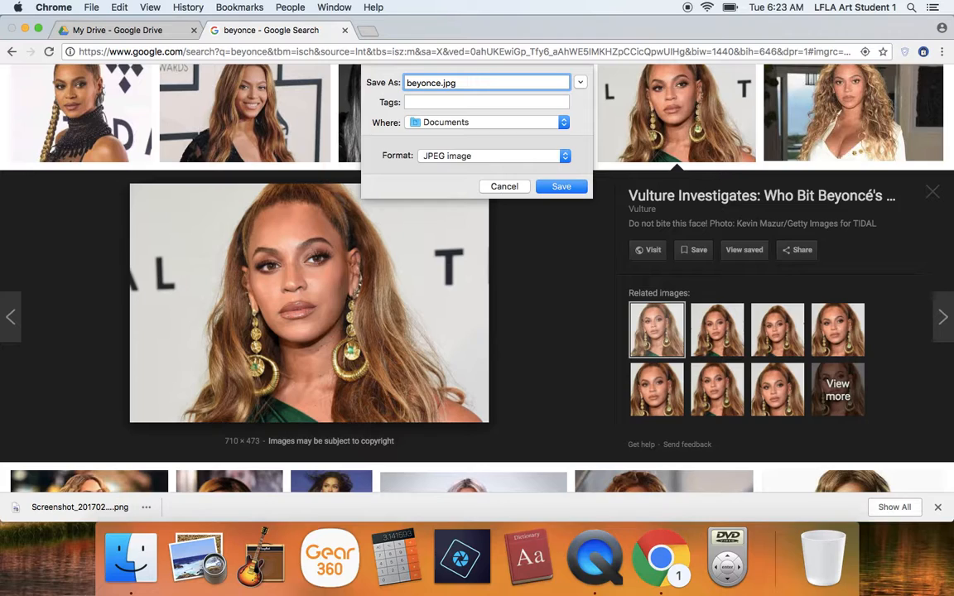
{"action": "type", "text": "1"}
{"action": "left_click", "coordinate": [444, 124]}
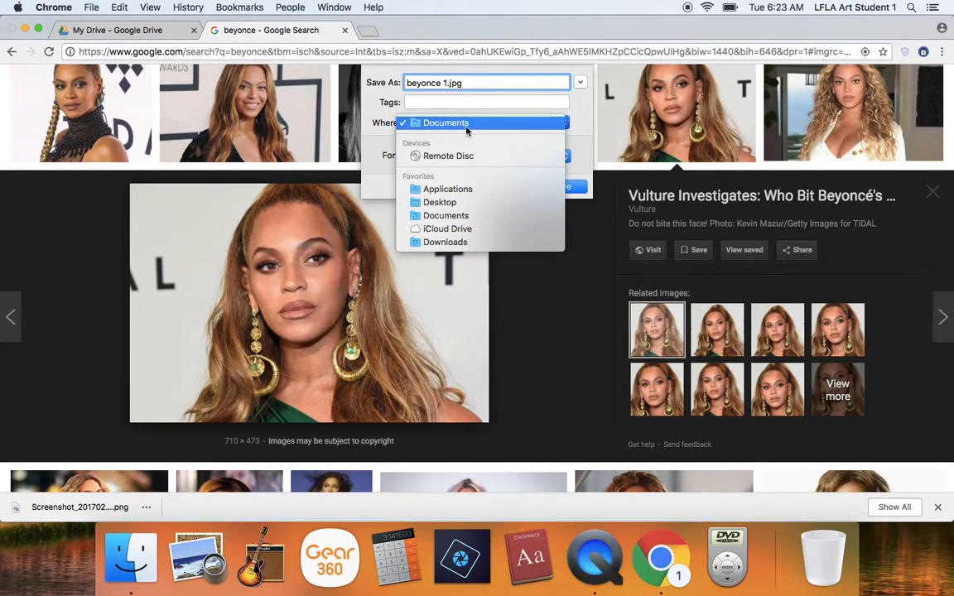
{"action": "left_click", "coordinate": [514, 124]}
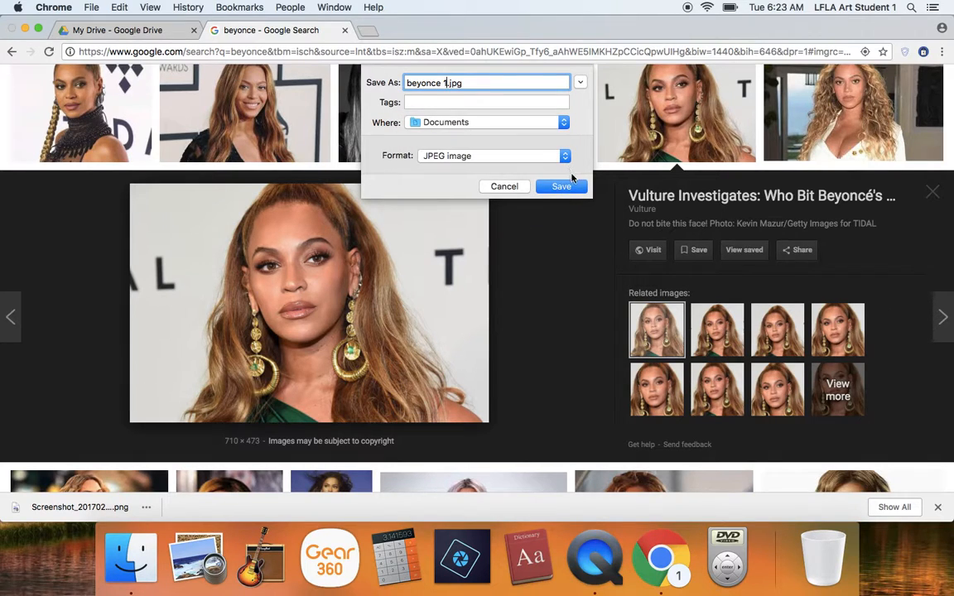
{"action": "left_click", "coordinate": [561, 186]}
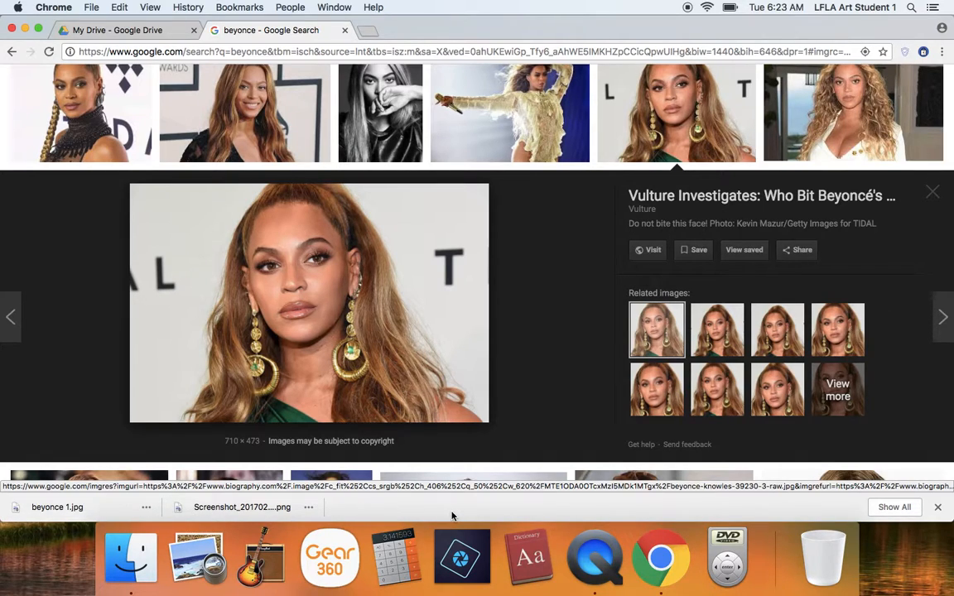
- Switch to the Adobe Photoshop Elements 2018 Photo Editor and defer the available update until exit
{"action": "left_click", "coordinate": [461, 559]}
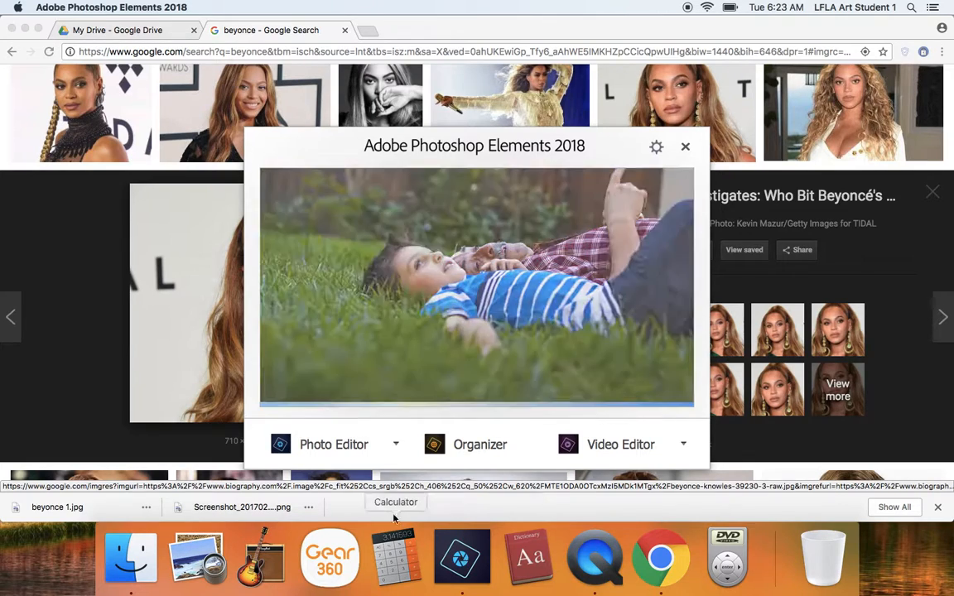
{"action": "left_click", "coordinate": [319, 440]}
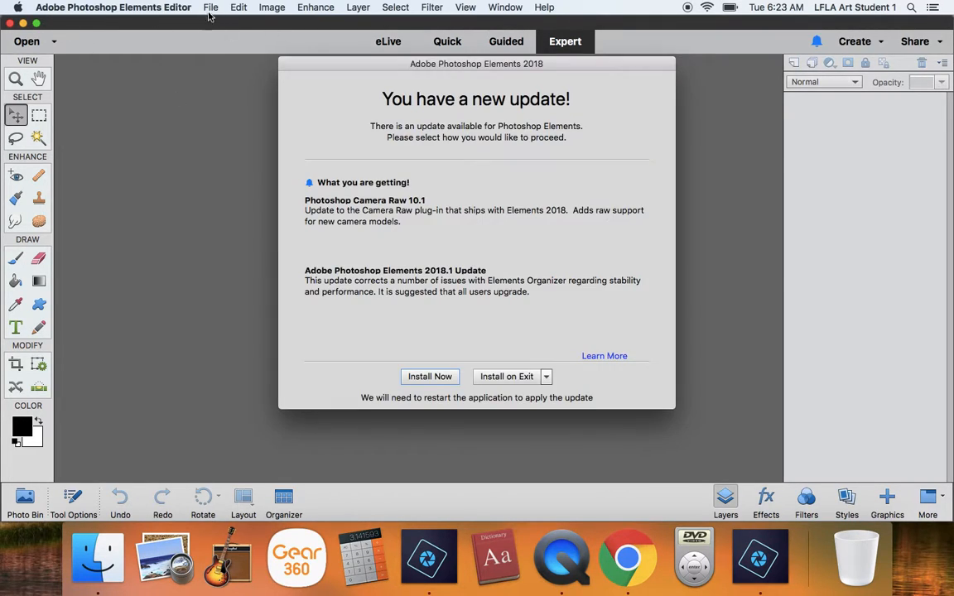
{"action": "left_click", "coordinate": [512, 381]}
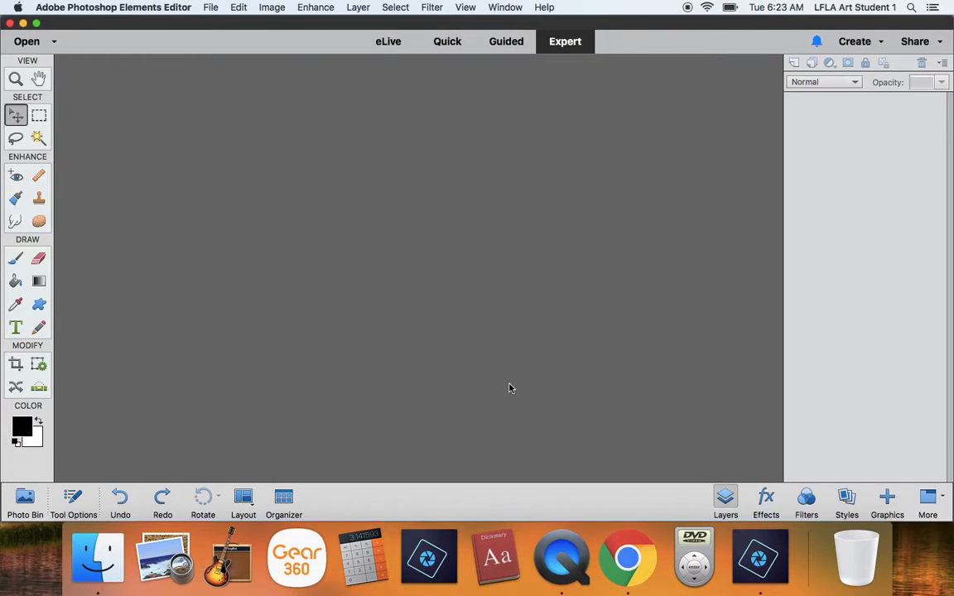
- Browse to the Documents folder for a file to open and group the files by date modified
{"action": "left_click", "coordinate": [210, 7]}
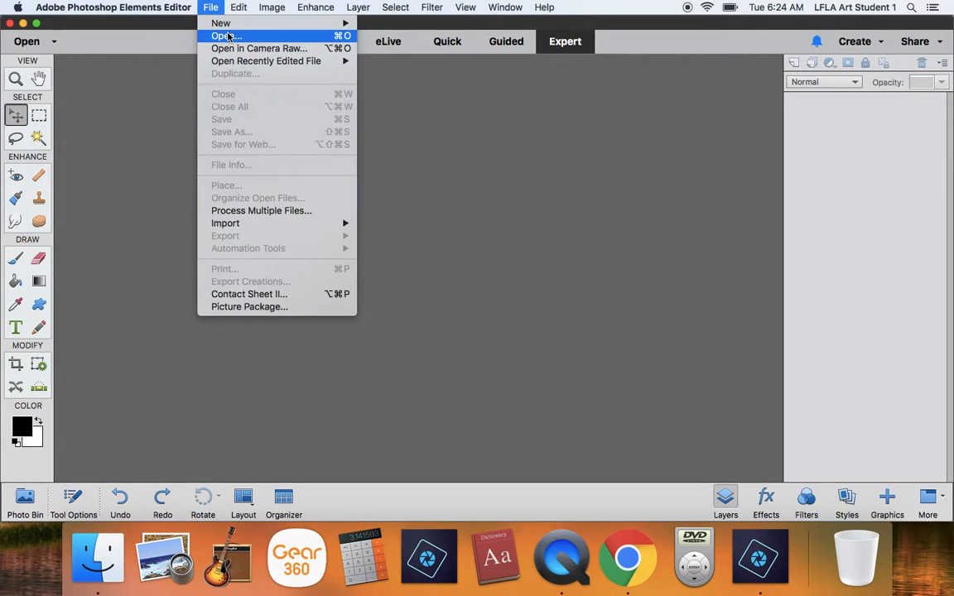
{"action": "left_click", "coordinate": [228, 37]}
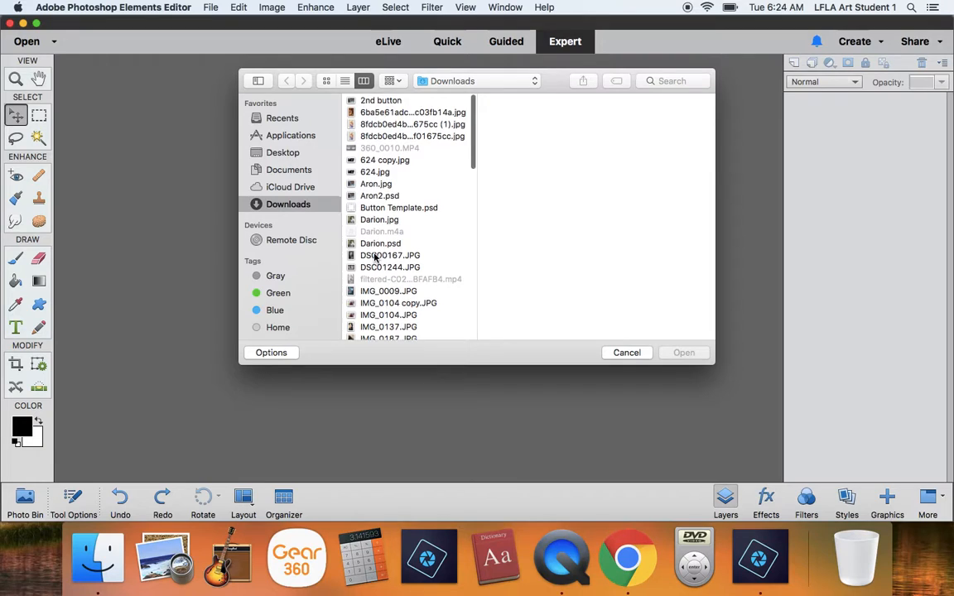
{"action": "left_click", "coordinate": [454, 81]}
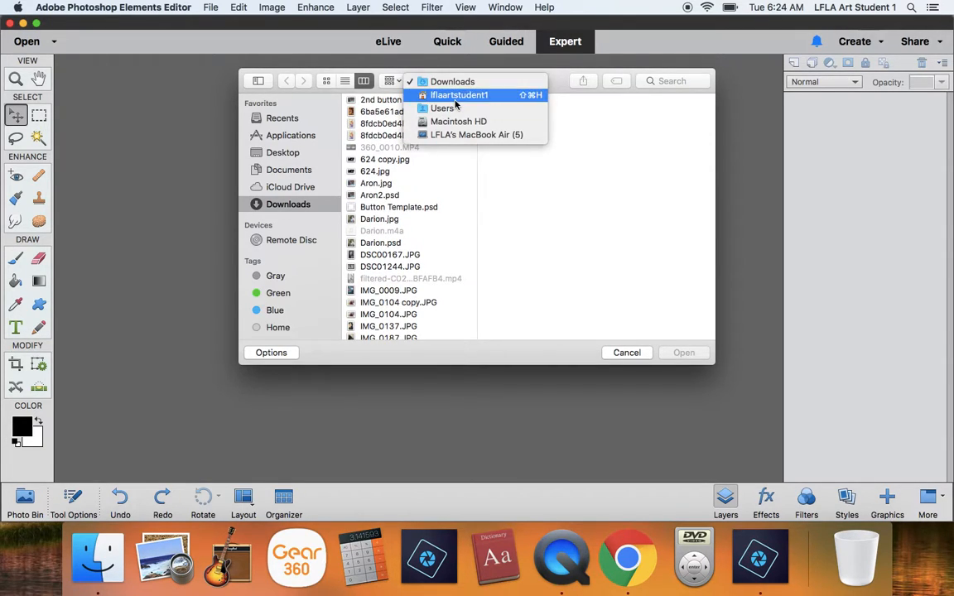
{"action": "left_click", "coordinate": [457, 95]}
{"action": "left_click", "coordinate": [632, 125]}
{"action": "scroll", "coordinate": [652, 245], "scroll_direction": "down", "scroll_amount": 10}
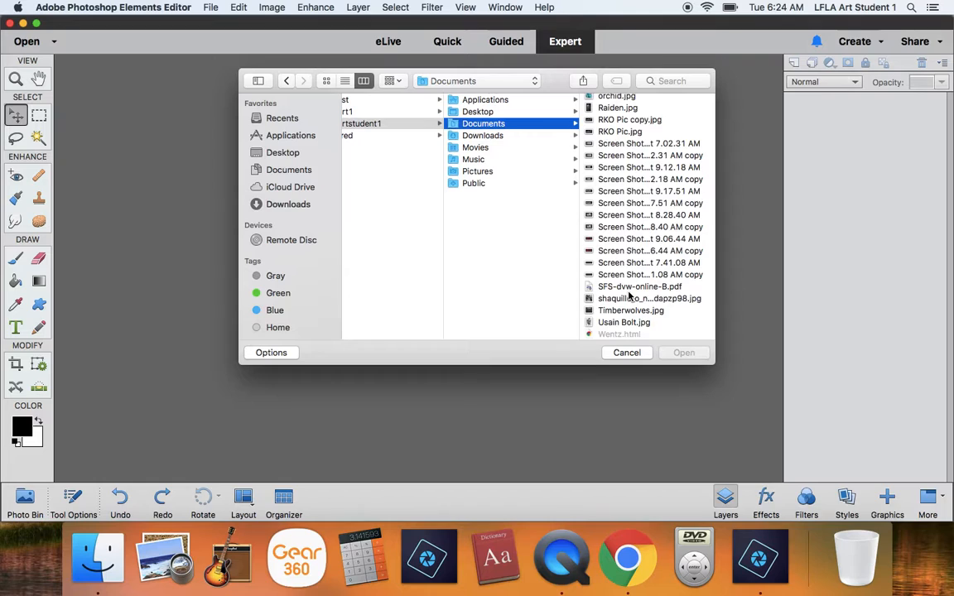
{"action": "scroll", "coordinate": [630, 291], "scroll_direction": "up", "scroll_amount": 15}
{"action": "left_click", "coordinate": [392, 80]}
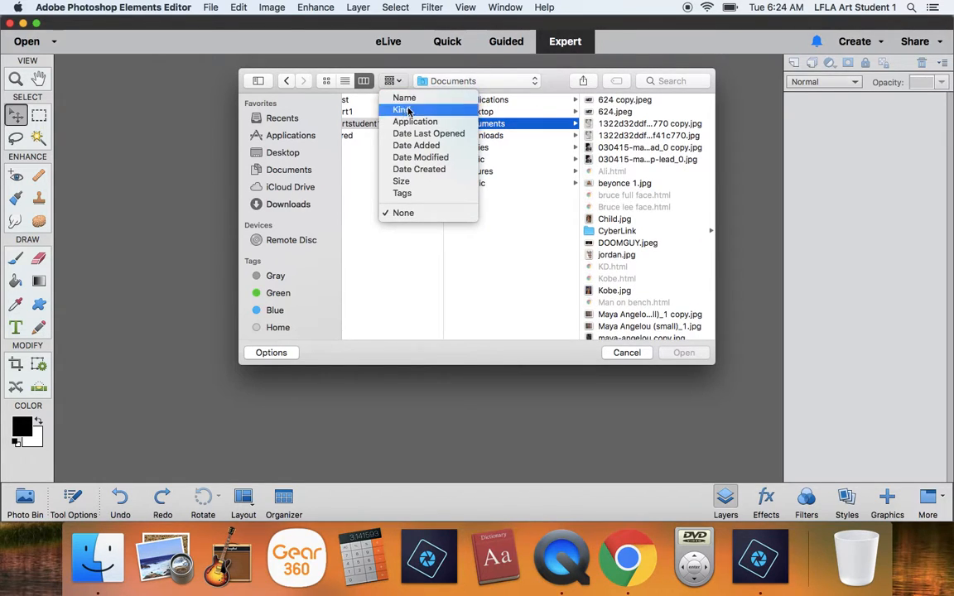
{"action": "left_click", "coordinate": [419, 158]}
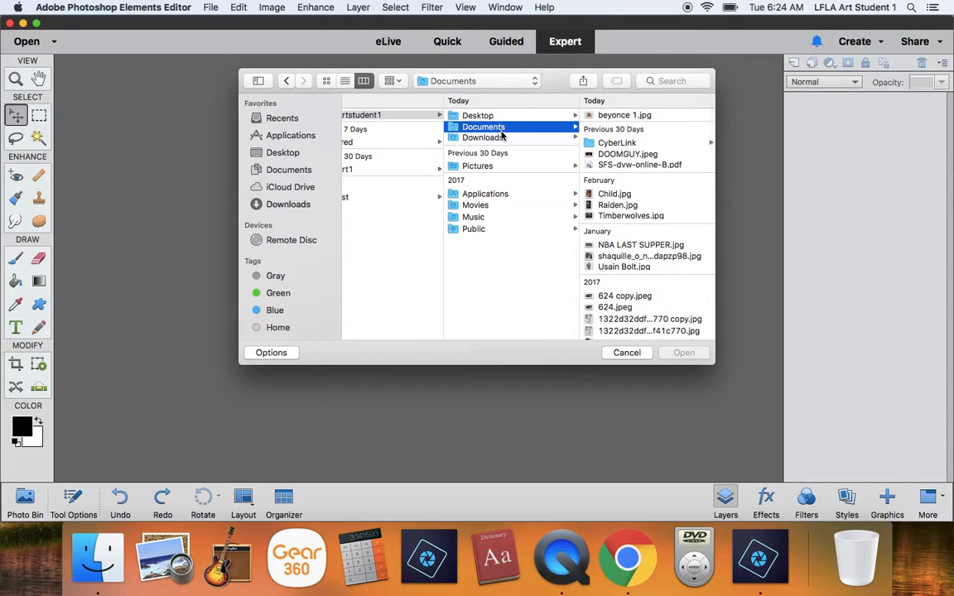
- Open Screenshot_20170201-165941.png from the Downloads folder
{"action": "key", "text": "Down"}
{"action": "left_click", "coordinate": [585, 129]}
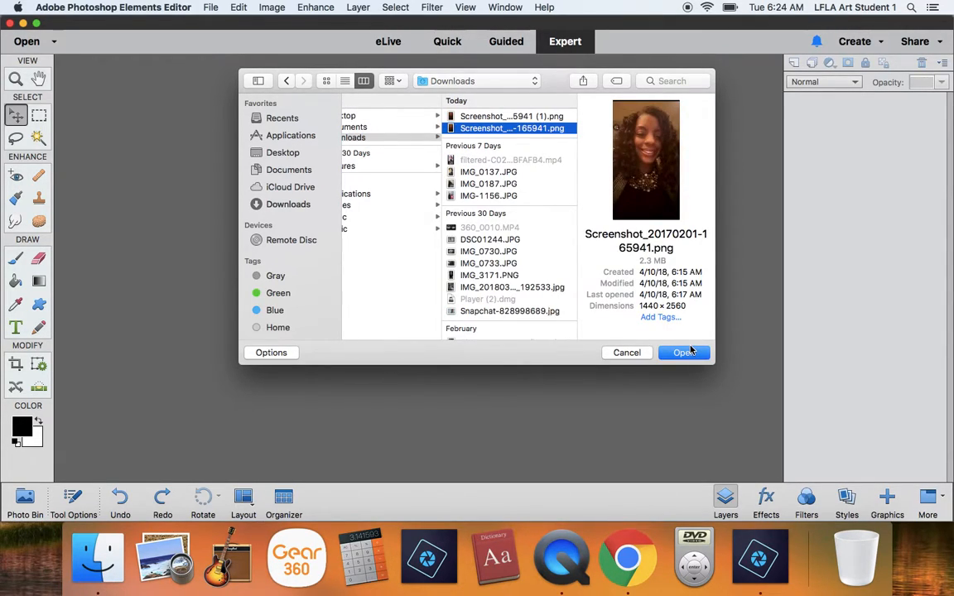
{"action": "left_click", "coordinate": [684, 352]}
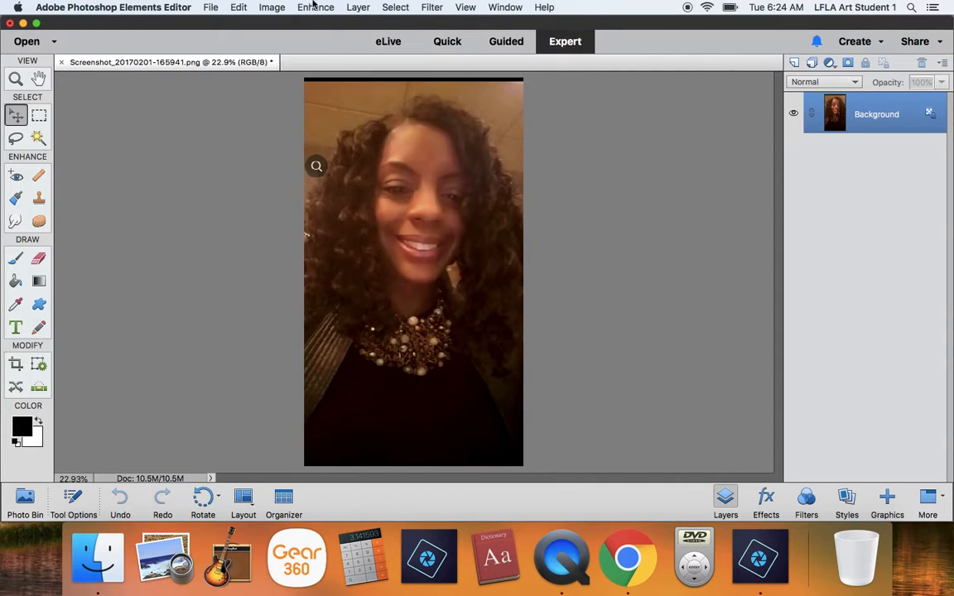
- Convert the portrait to Grayscale mode, discarding its color information
{"action": "left_click", "coordinate": [264, 7]}
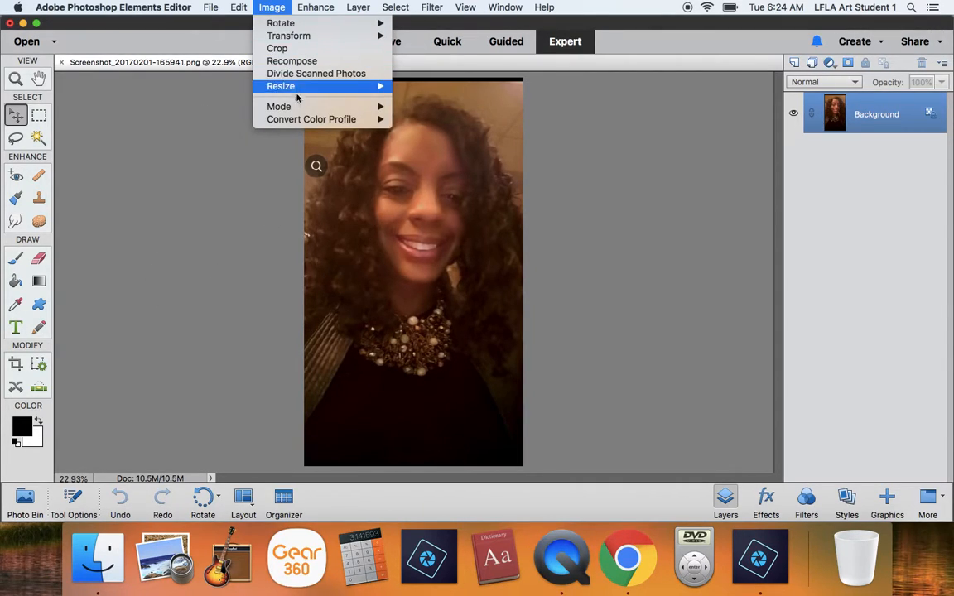
{"action": "mouse_move", "coordinate": [299, 107]}
{"action": "left_click", "coordinate": [425, 120]}
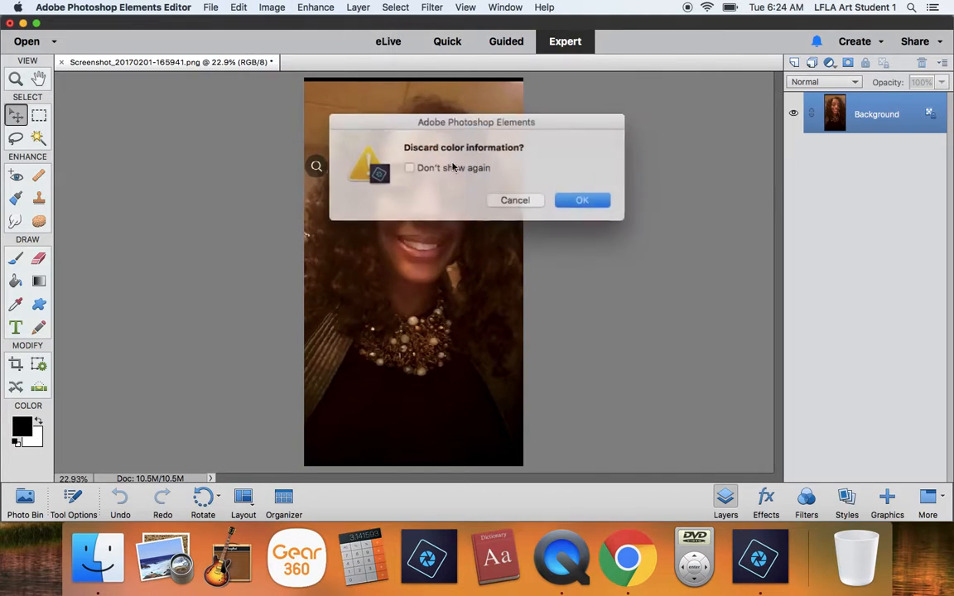
{"action": "left_click", "coordinate": [571, 198]}
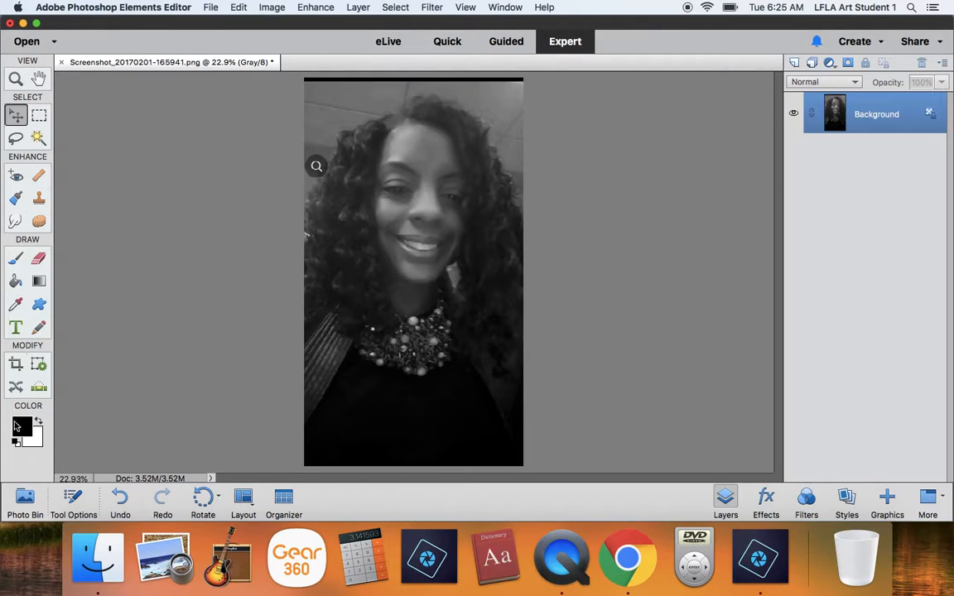
- Set up a custom crop of the portrait with a width of 5.5 in and a height of 7 in
{"action": "left_click", "coordinate": [16, 365]}
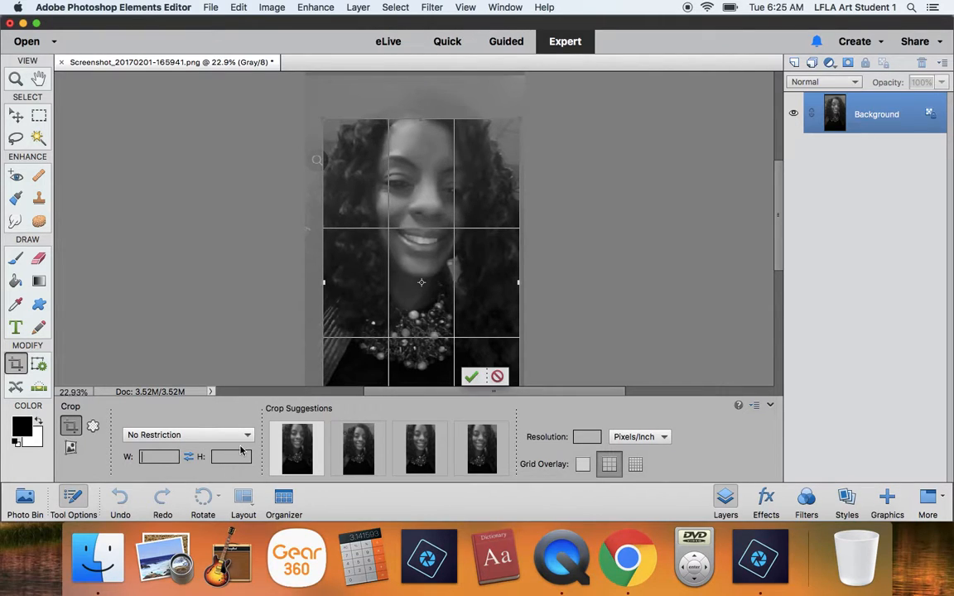
{"action": "type", "text": "5"}
{"action": "type", "text": "7"}
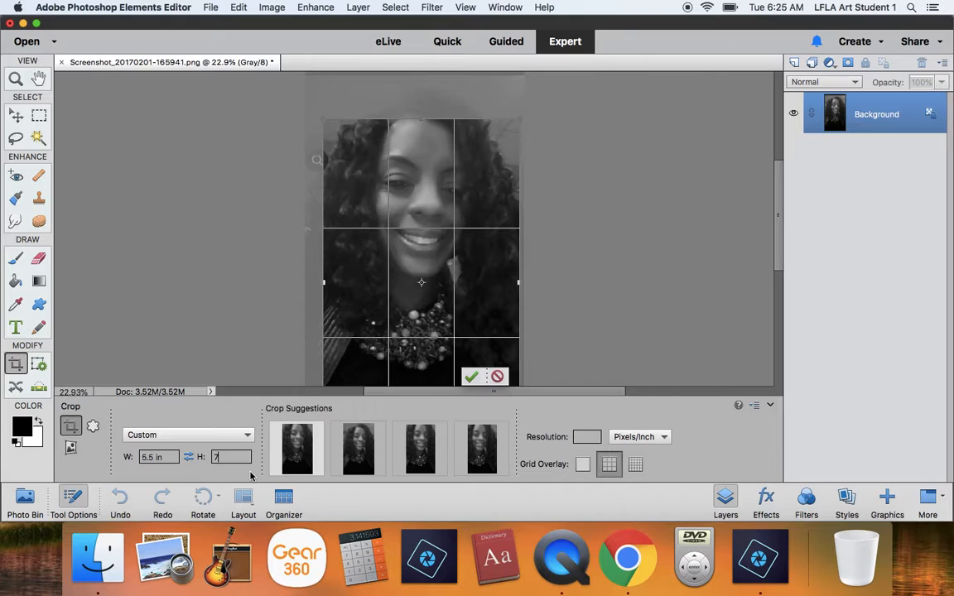
{"action": "key", "text": "Return"}
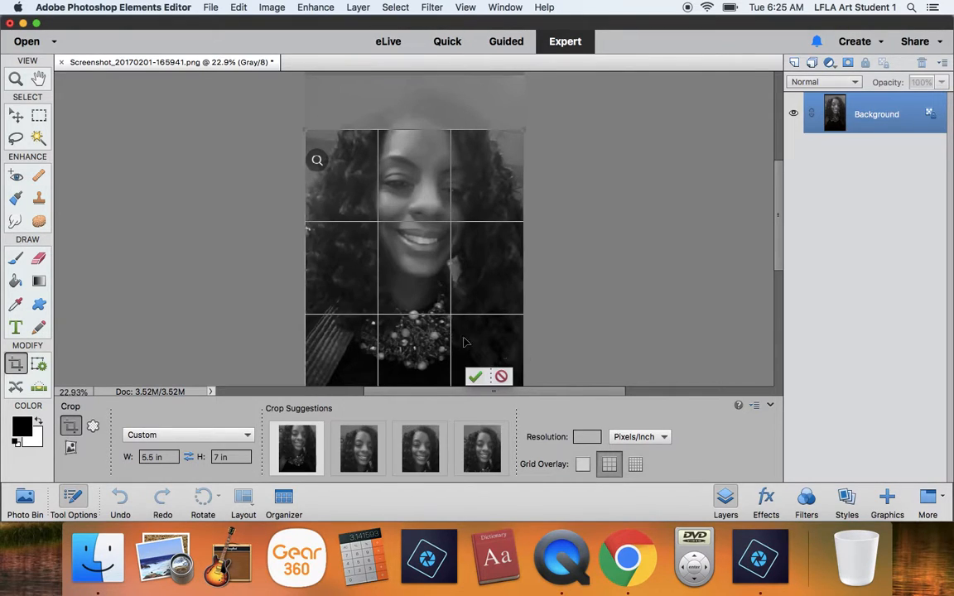
- Try adjusting the crop frame around the head and necklace, then swap its width and height and swap them back
{"action": "left_click_drag", "start_coordinate": [394, 213], "coordinate": [416, 193]}
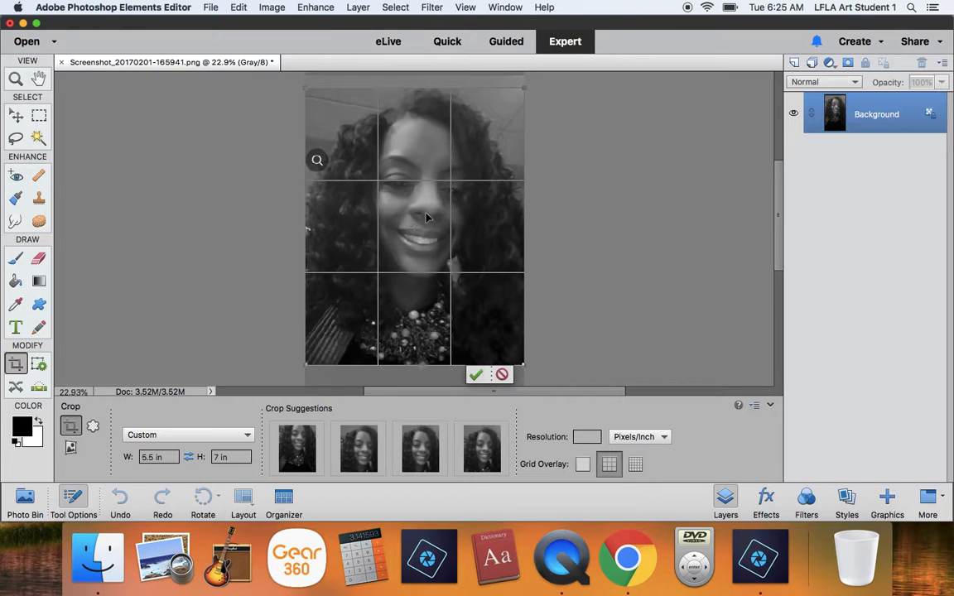
{"action": "left_click_drag", "start_coordinate": [308, 86], "coordinate": [288, 101]}
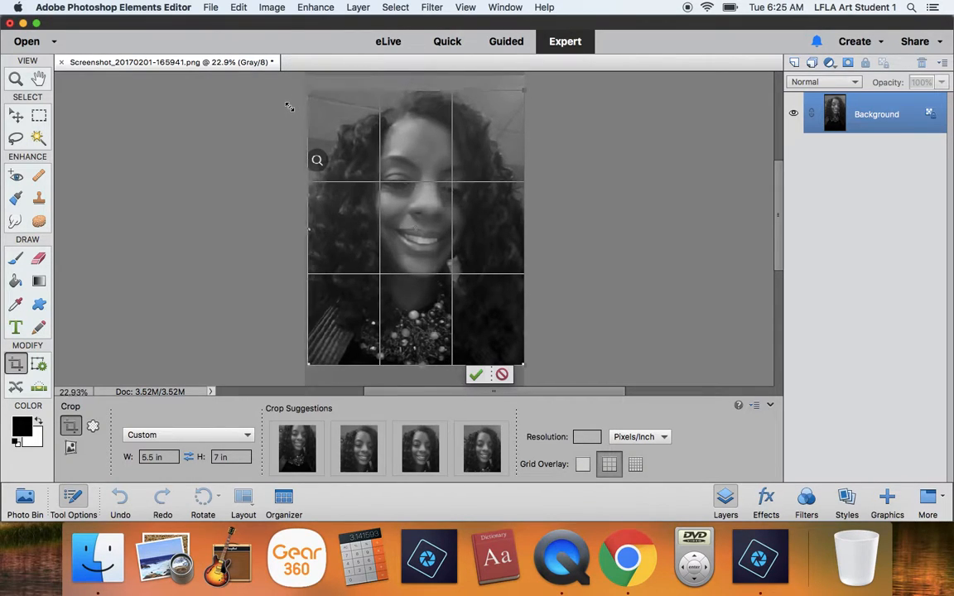
{"action": "key", "text": "Up"}
{"action": "key", "text": "Up"}
{"action": "key", "text": "Up"}
{"action": "key", "text": "Up"}
{"action": "key", "text": "Up"}
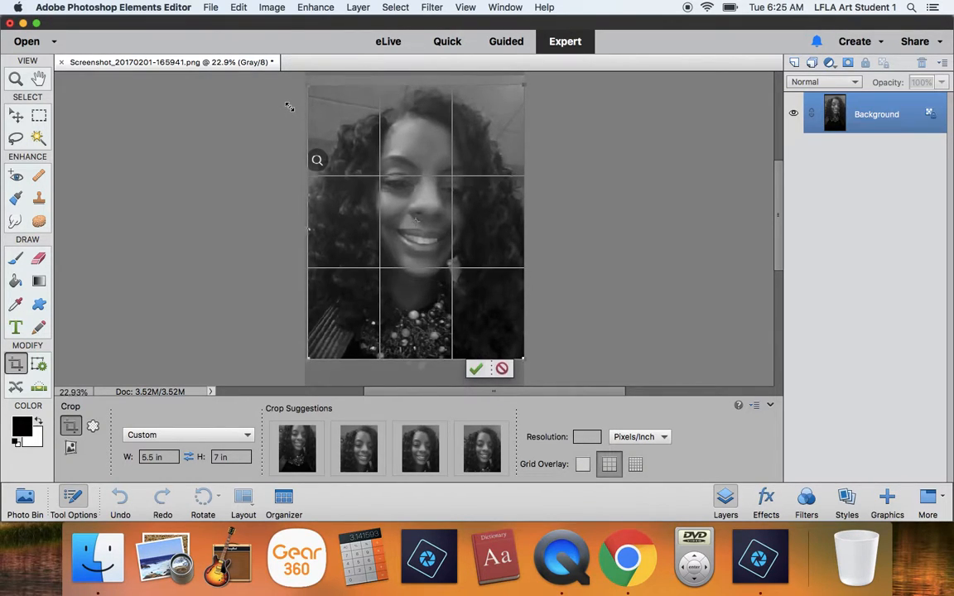
{"action": "key", "text": "Down"}
{"action": "key", "text": "Down"}
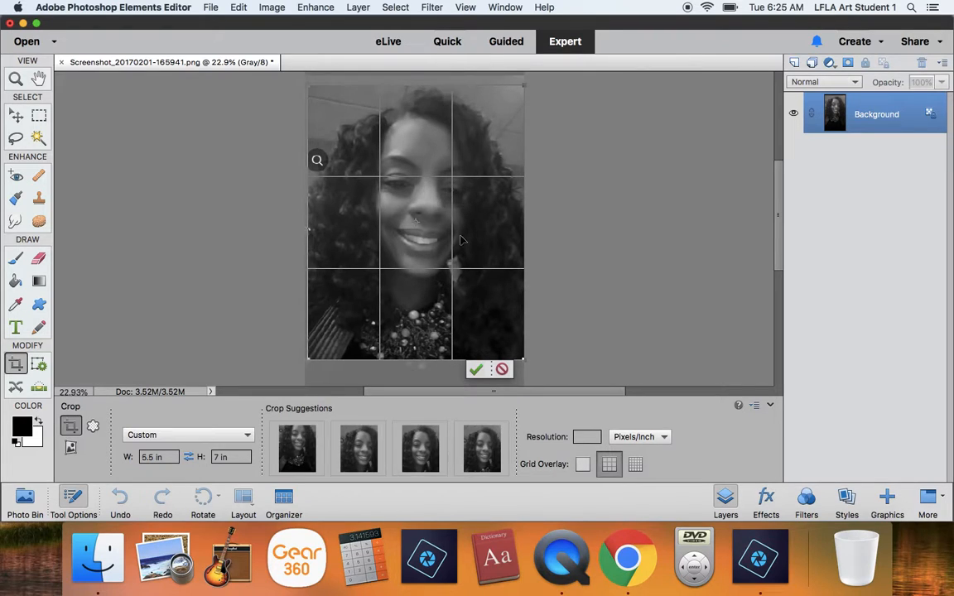
{"action": "left_click", "coordinate": [190, 457]}
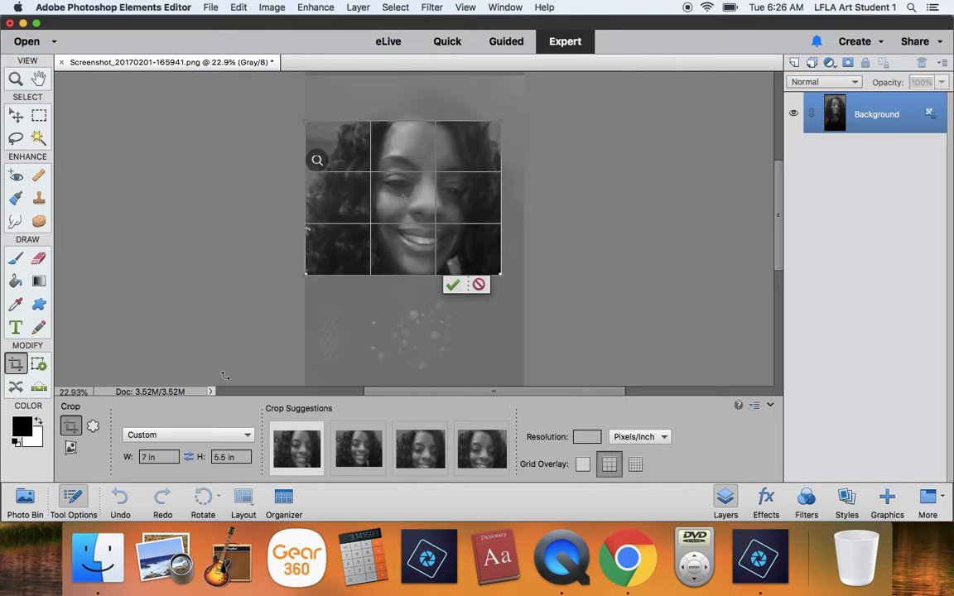
{"action": "left_click", "coordinate": [188, 457]}
- Position the 5.5 × 7 in crop frame over the whole head and necklace and apply the crop
{"action": "left_click_drag", "start_coordinate": [419, 229], "coordinate": [420, 225]}
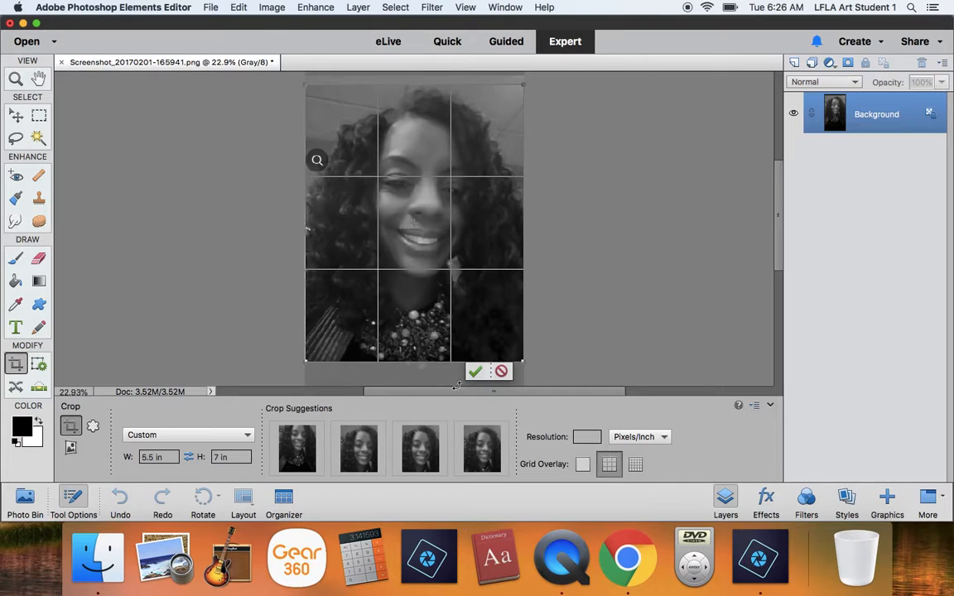
{"action": "left_click", "coordinate": [475, 371]}
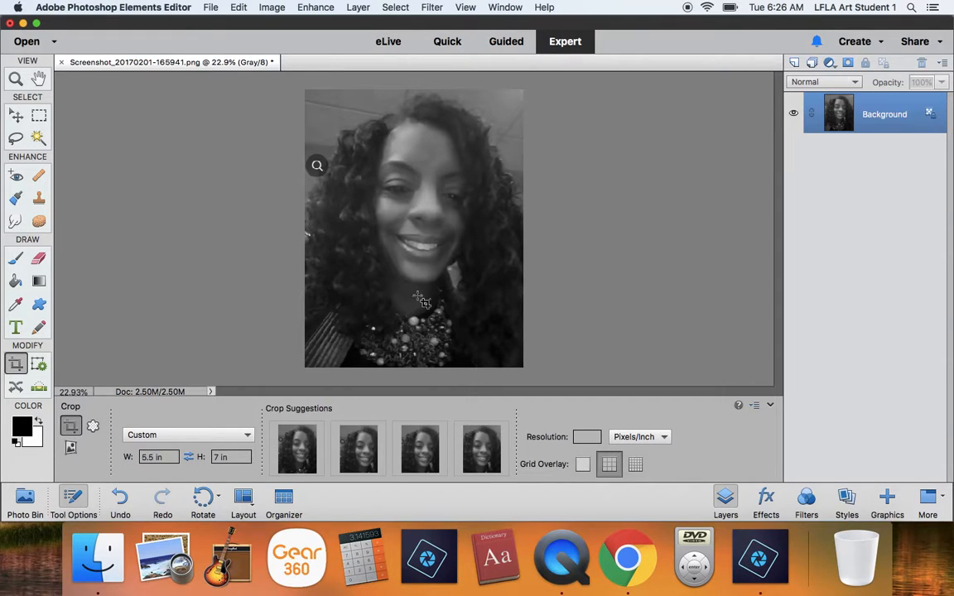
- Start saving the cropped portrait under a new file name made of the student's and teacher's last names, in JPEG format
{"action": "left_click", "coordinate": [211, 8]}
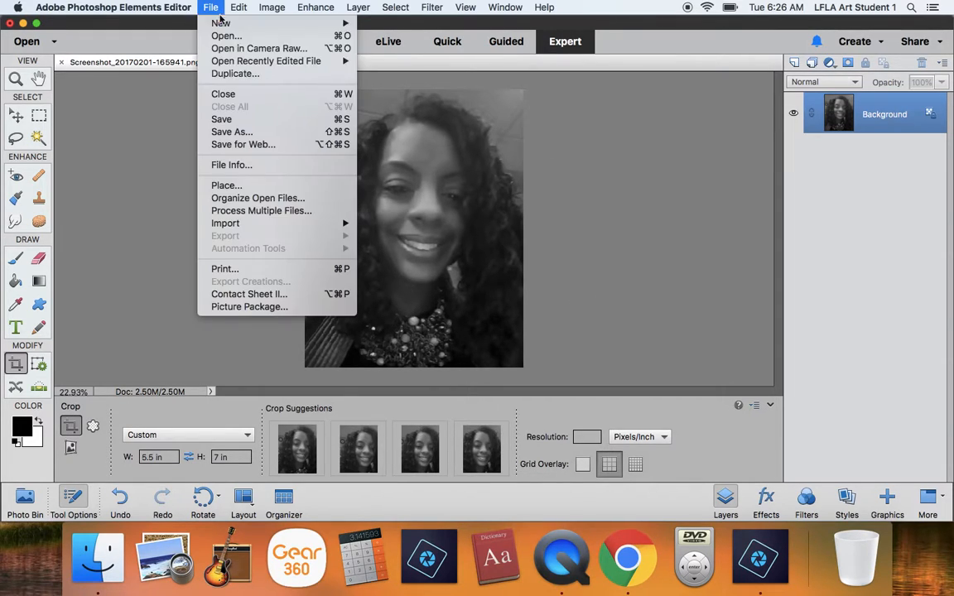
{"action": "left_click", "coordinate": [239, 133]}
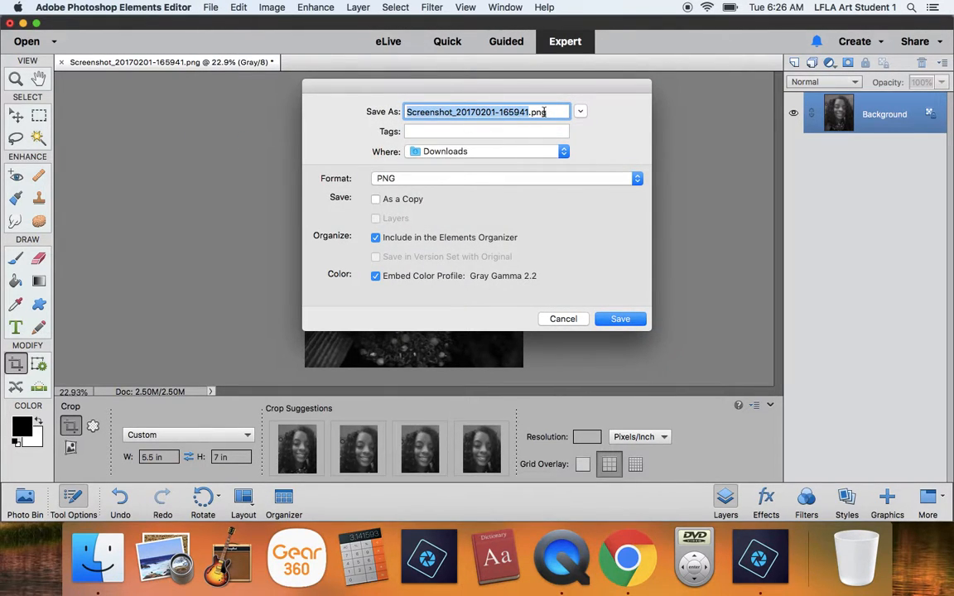
{"action": "type", "text": "Bran"}
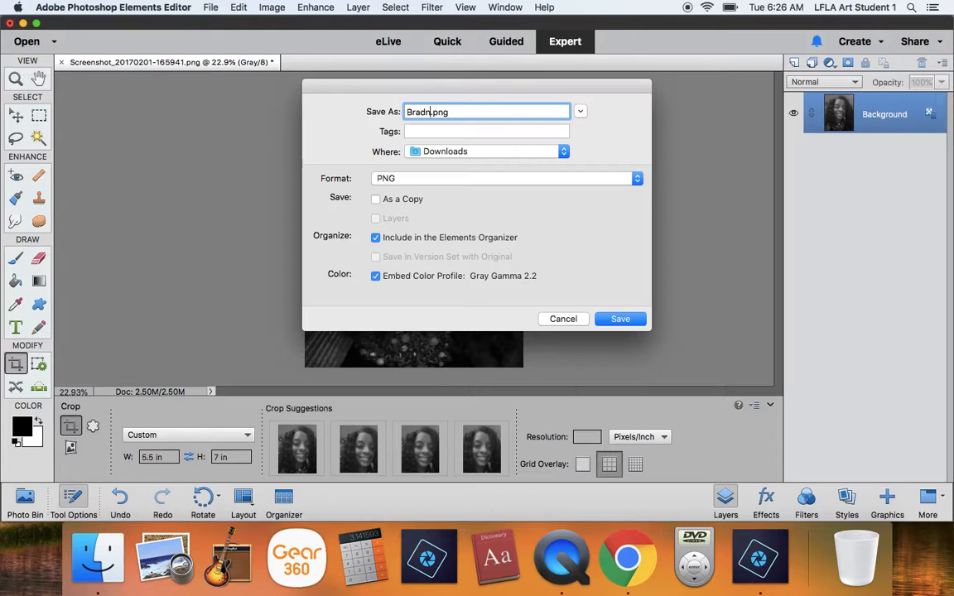
{"action": "type", "text": "d Dr "}
{"action": "type", "text": "N"}
{"action": "key", "text": "BackSpace"}
{"action": "type", "text": "Dr Noble"}
{"action": "left_click", "coordinate": [529, 177]}
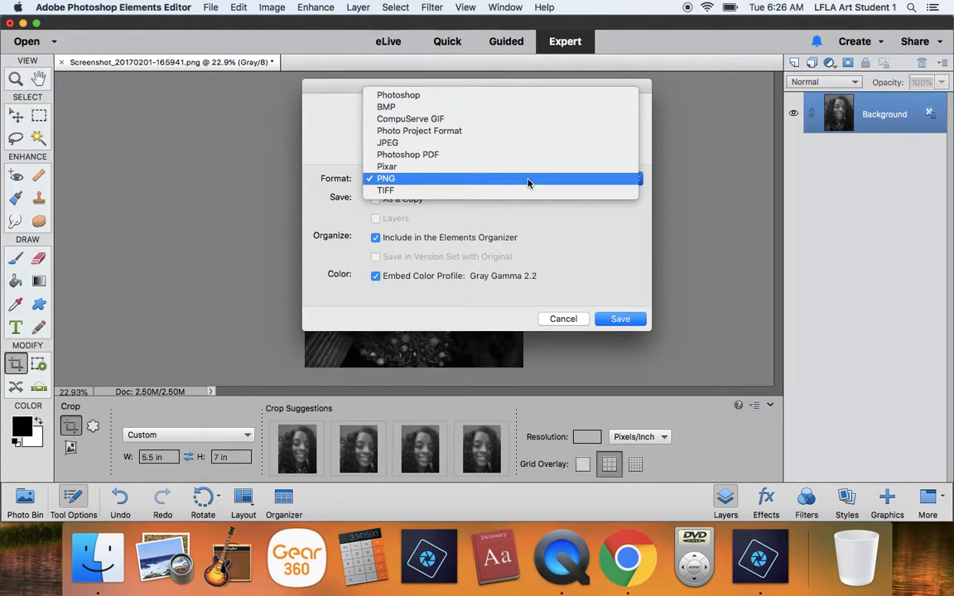
{"action": "left_click", "coordinate": [412, 143]}
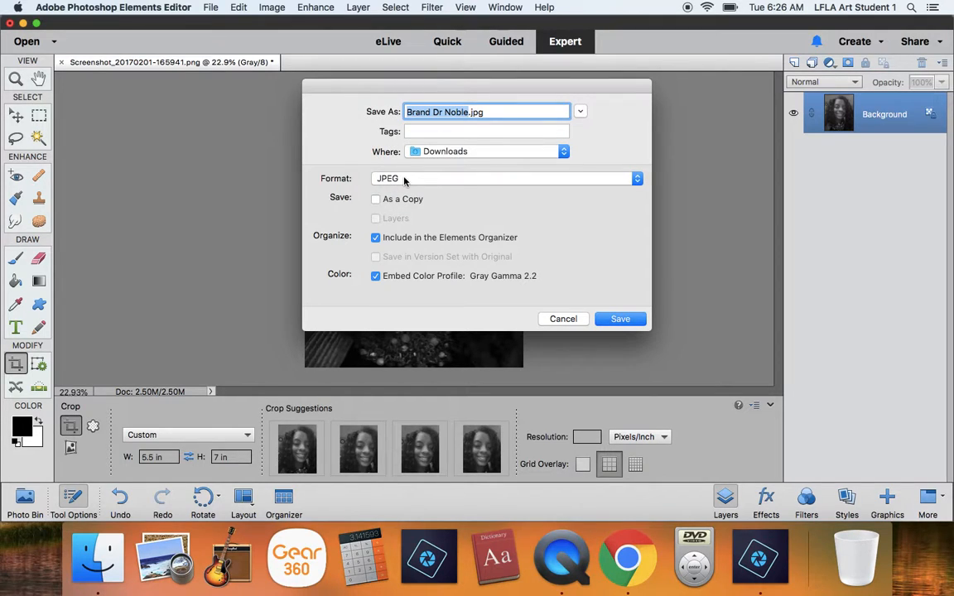
- Save the JPEG in the Documents folder at Maximum quality 12 with the Baseline ("Standard") option
{"action": "left_click", "coordinate": [426, 151]}
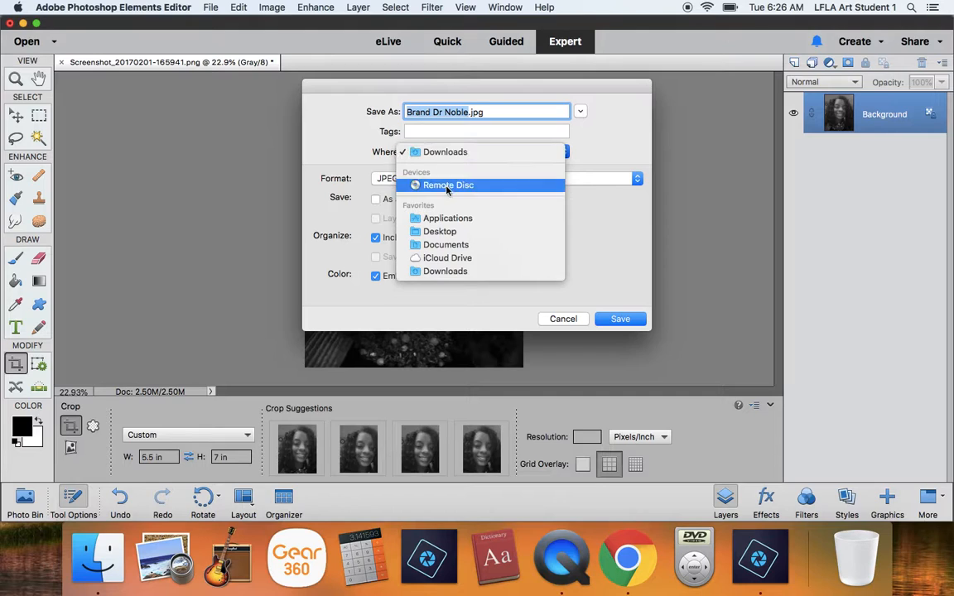
{"action": "left_click", "coordinate": [449, 235]}
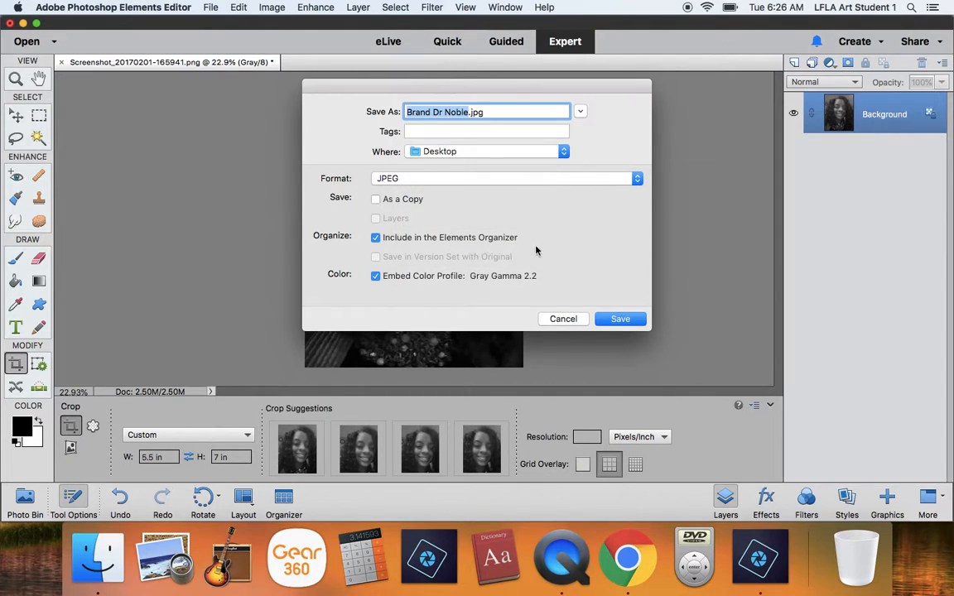
{"action": "left_click", "coordinate": [481, 153]}
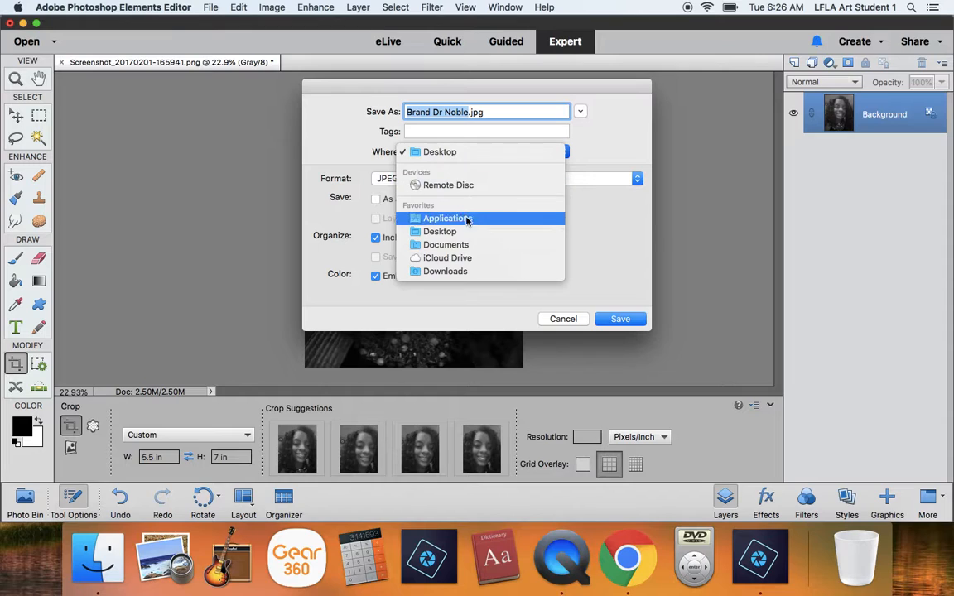
{"action": "left_click", "coordinate": [475, 248]}
{"action": "left_click", "coordinate": [617, 319]}
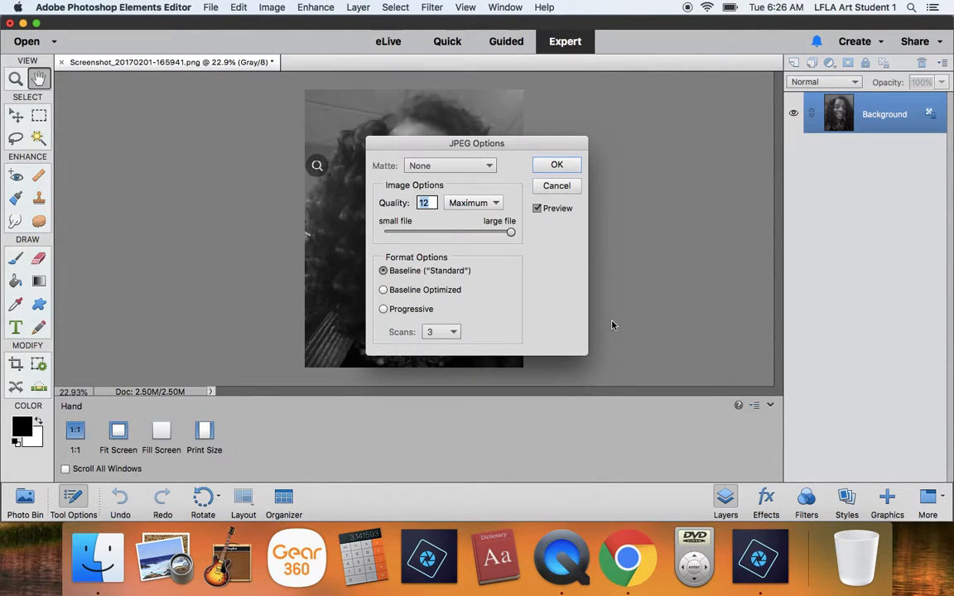
{"action": "left_click", "coordinate": [553, 165]}
{"action": "key", "text": "c"}
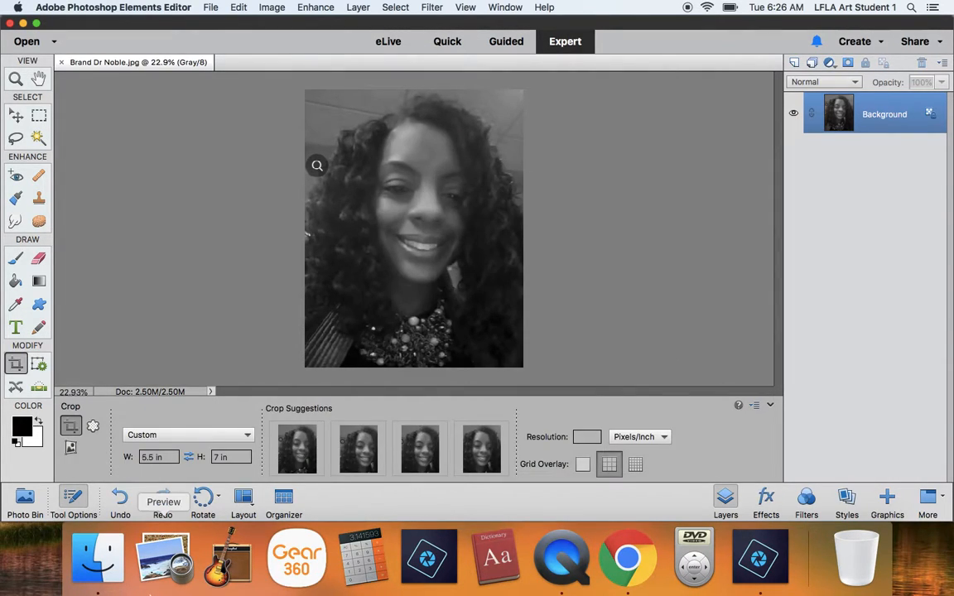
- Switch to Google Drive in Chrome and create a folder in My Drive named with the student's last name followed by "Art"
{"action": "left_click", "coordinate": [627, 557]}
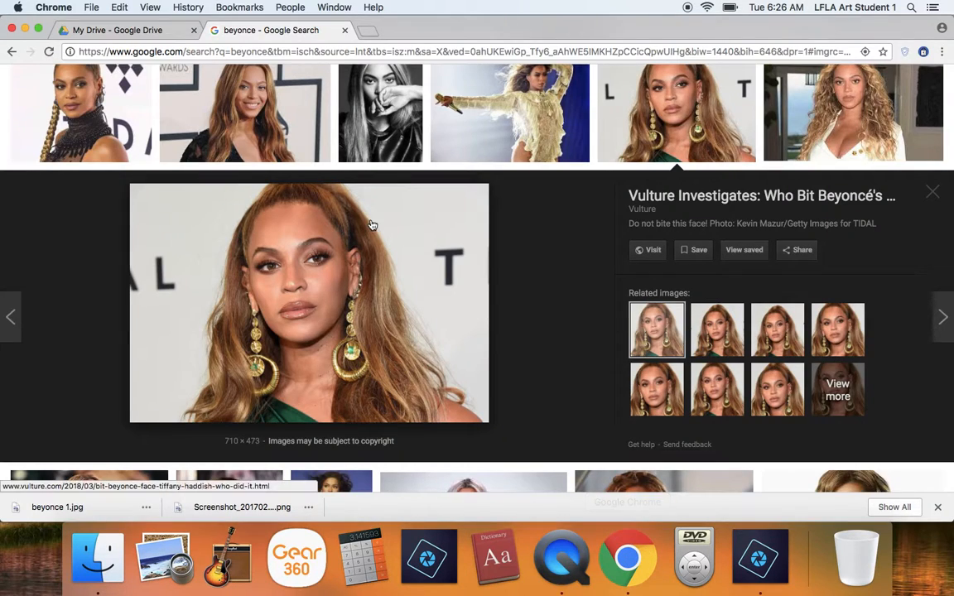
{"action": "left_click", "coordinate": [113, 33]}
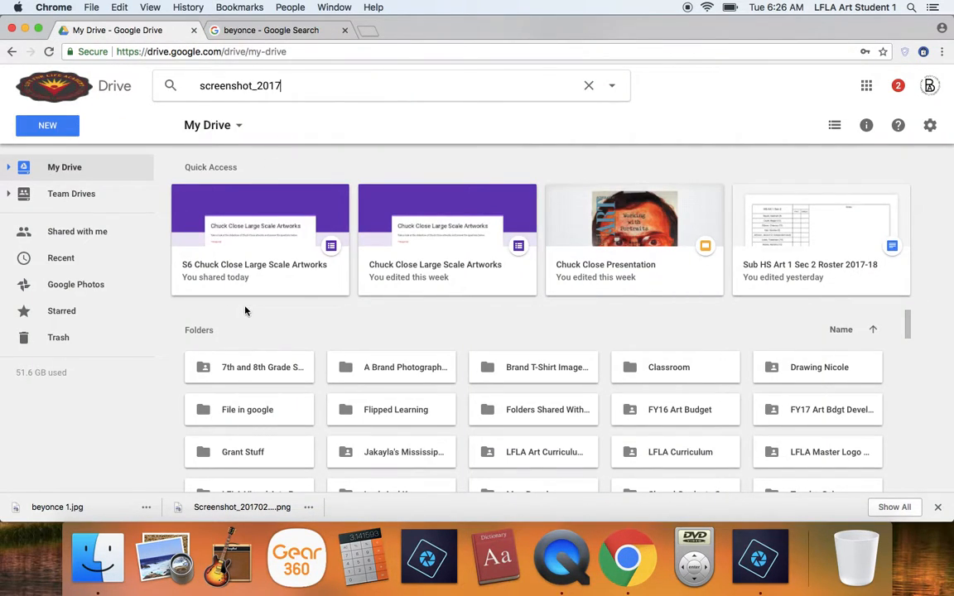
{"action": "left_click", "coordinate": [50, 131]}
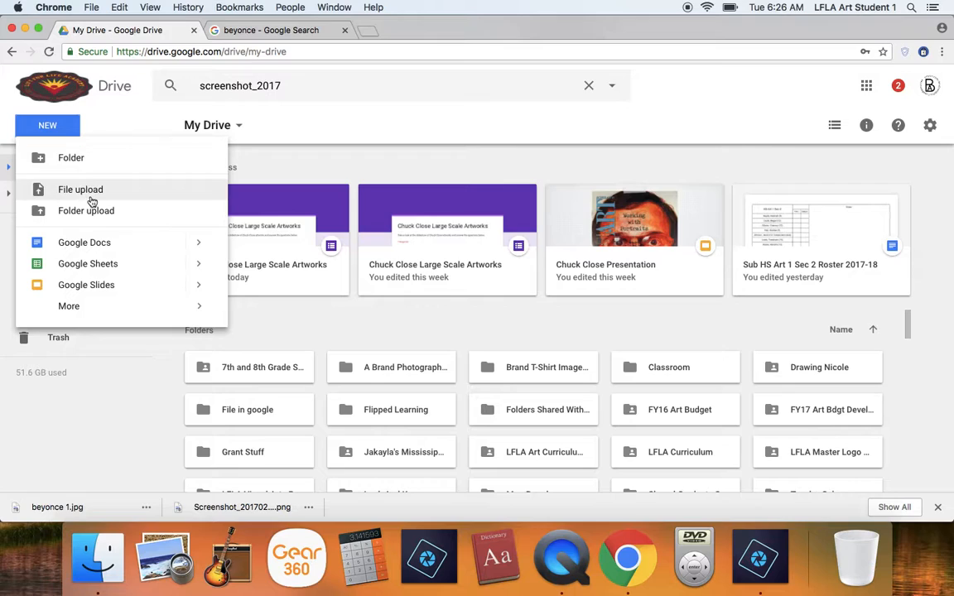
{"action": "left_click", "coordinate": [73, 158]}
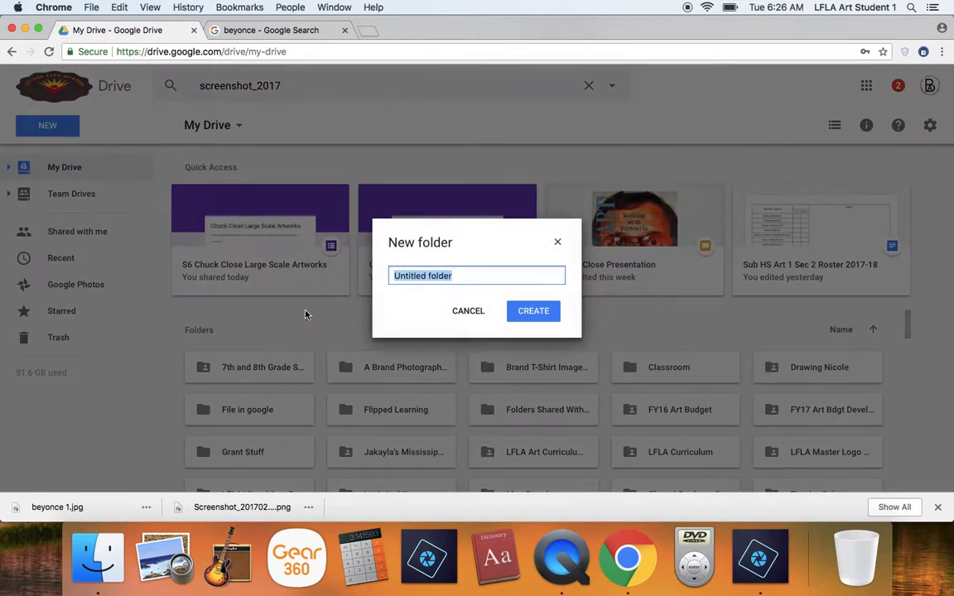
{"action": "type", "text": "Brand Art"}
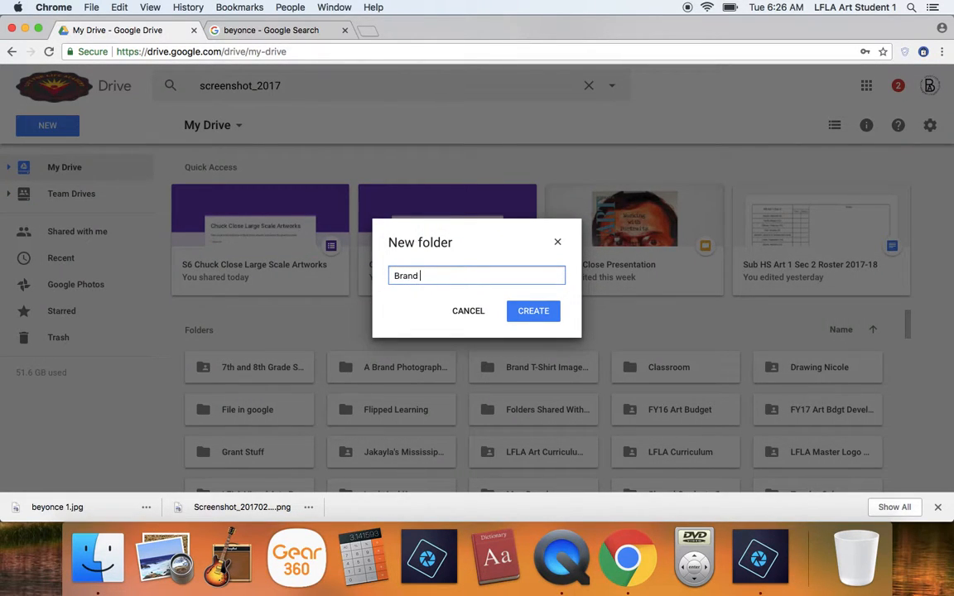
{"action": "left_click", "coordinate": [511, 312]}
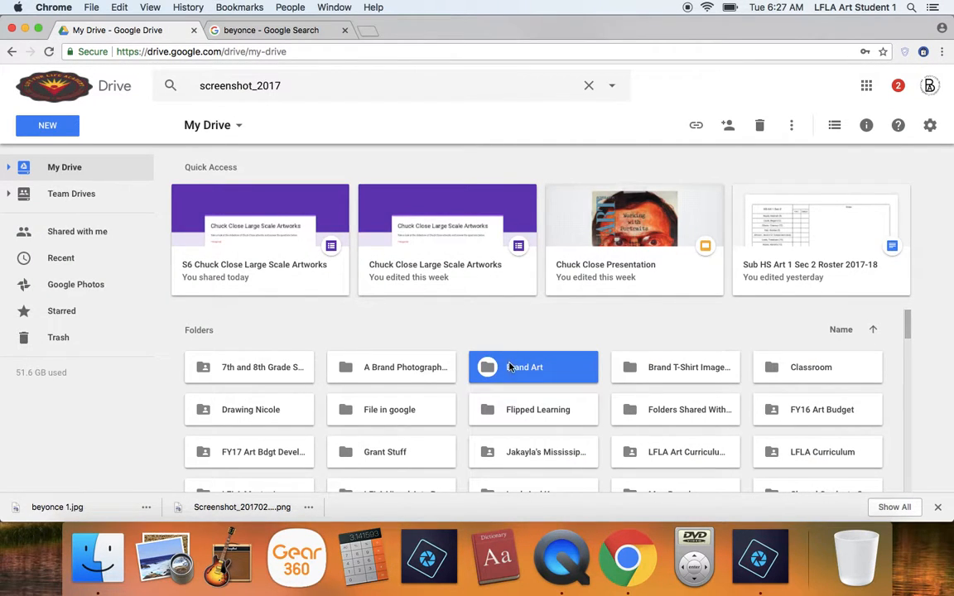
- Open the new art folder and share it with the teacher's school e-mail address, with editing access
{"action": "double_click", "coordinate": [509, 366]}
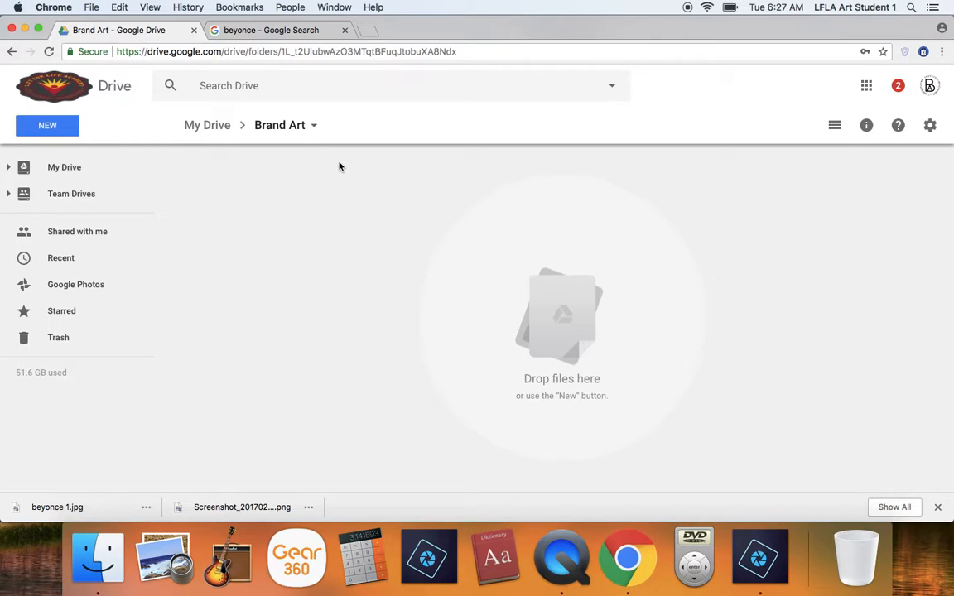
{"action": "left_click", "coordinate": [314, 126]}
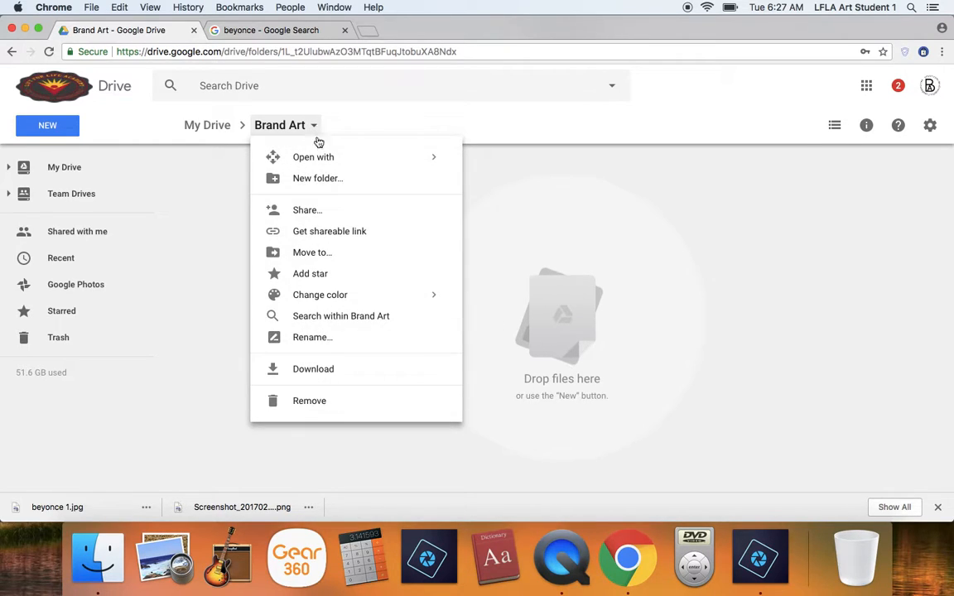
{"action": "left_click", "coordinate": [324, 207]}
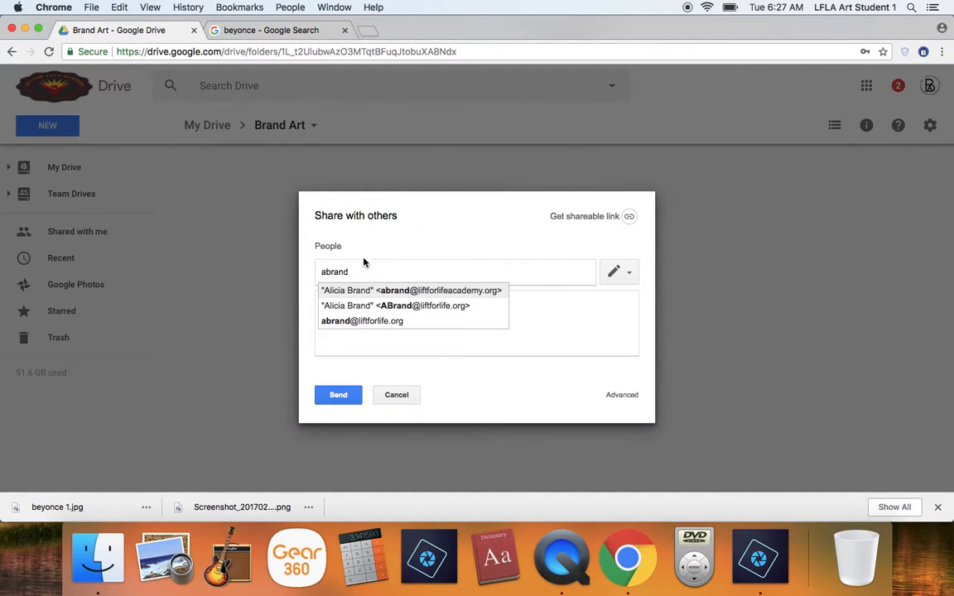
{"action": "left_click", "coordinate": [429, 292]}
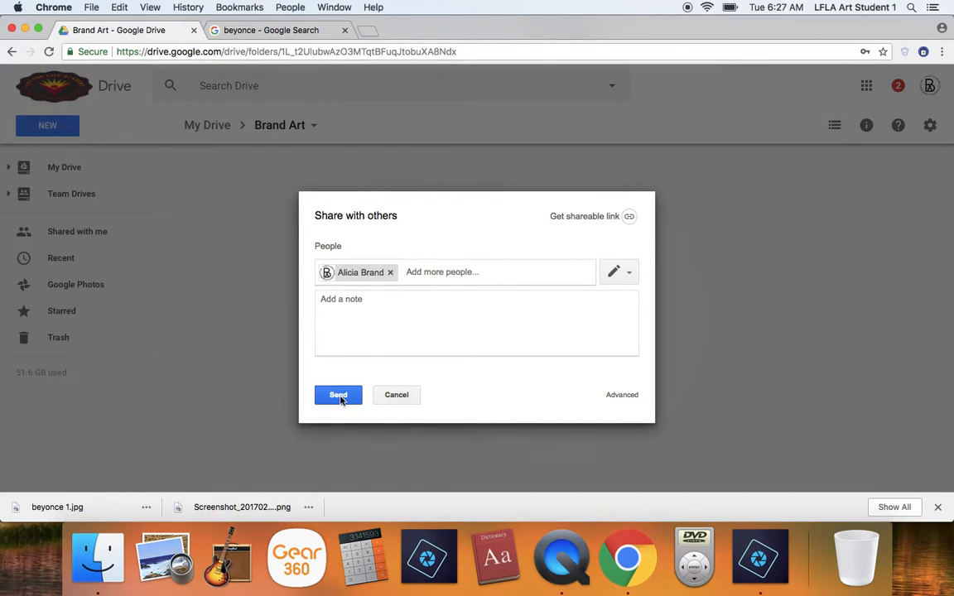
{"action": "left_click", "coordinate": [339, 396]}
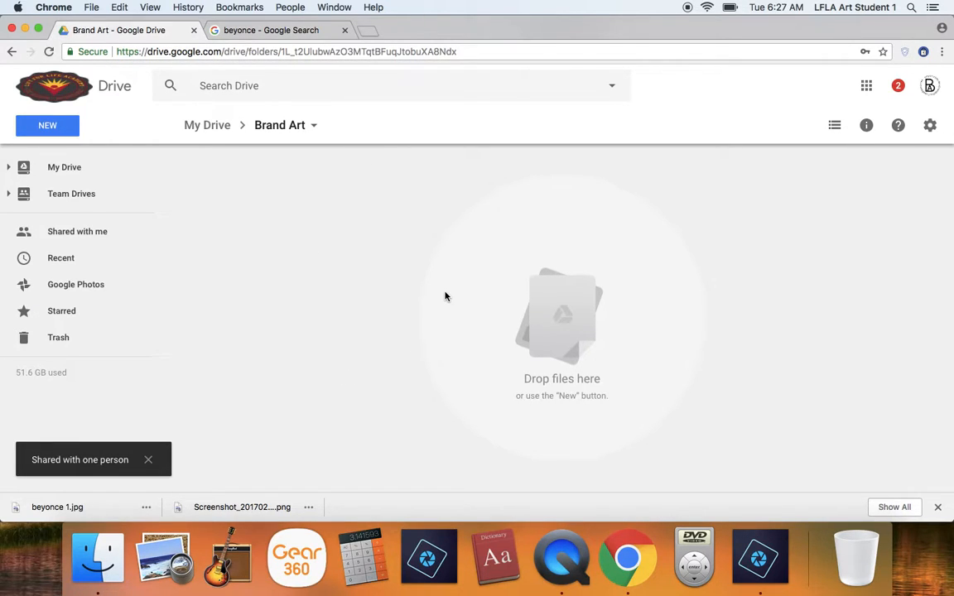
- Upload the cropped grayscale portrait JPEG from the Documents folder into the shared art folder and dismiss the upload notice
{"action": "left_click", "coordinate": [74, 127]}
{"action": "left_click", "coordinate": [90, 192]}
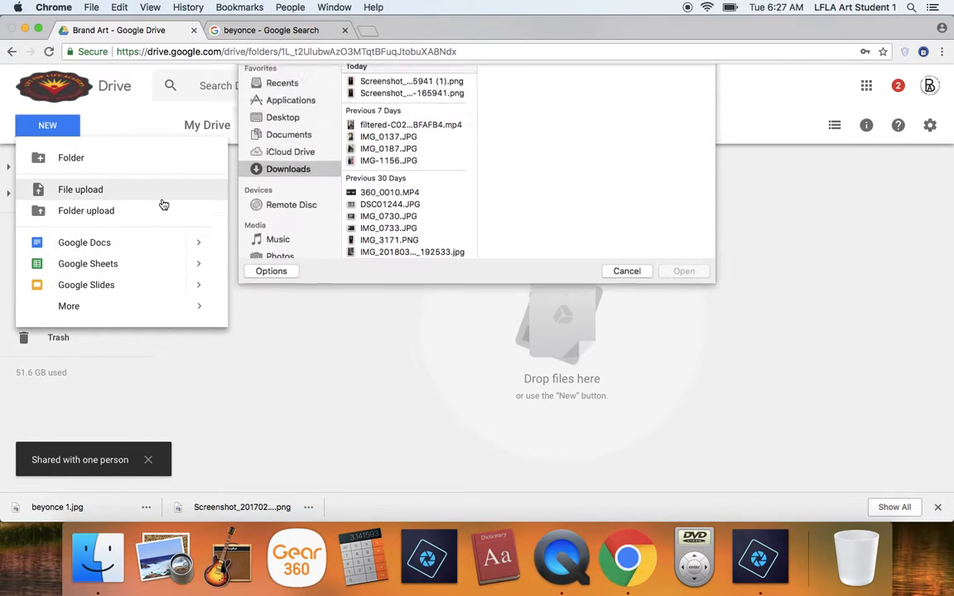
{"action": "left_click", "coordinate": [301, 168]}
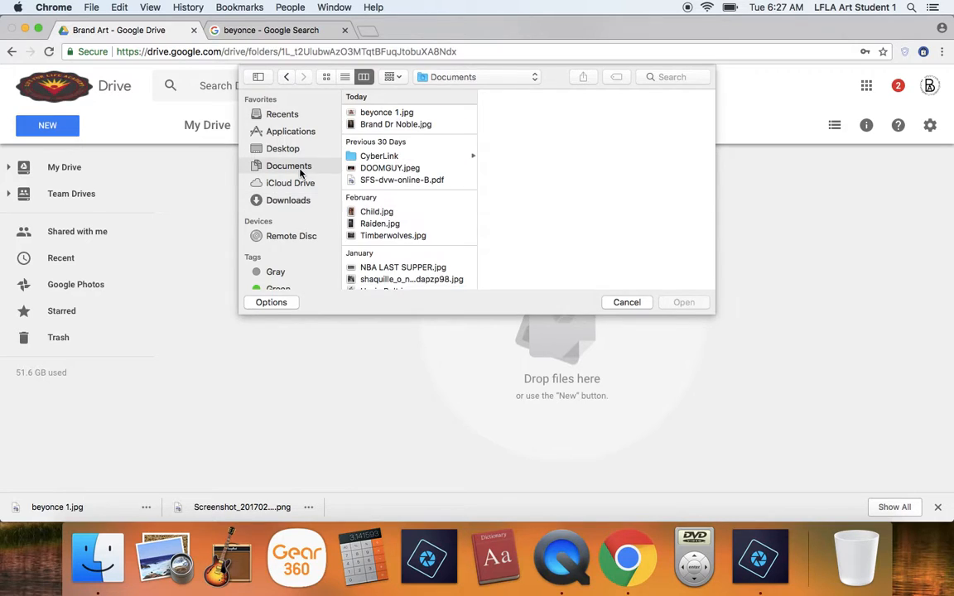
{"action": "left_click", "coordinate": [361, 126]}
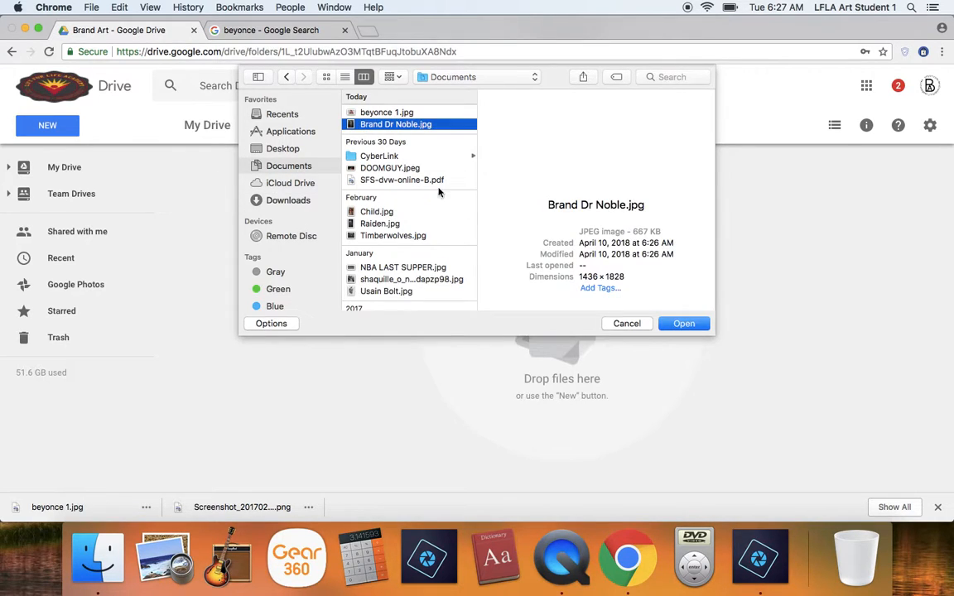
{"action": "left_click", "coordinate": [684, 323]}
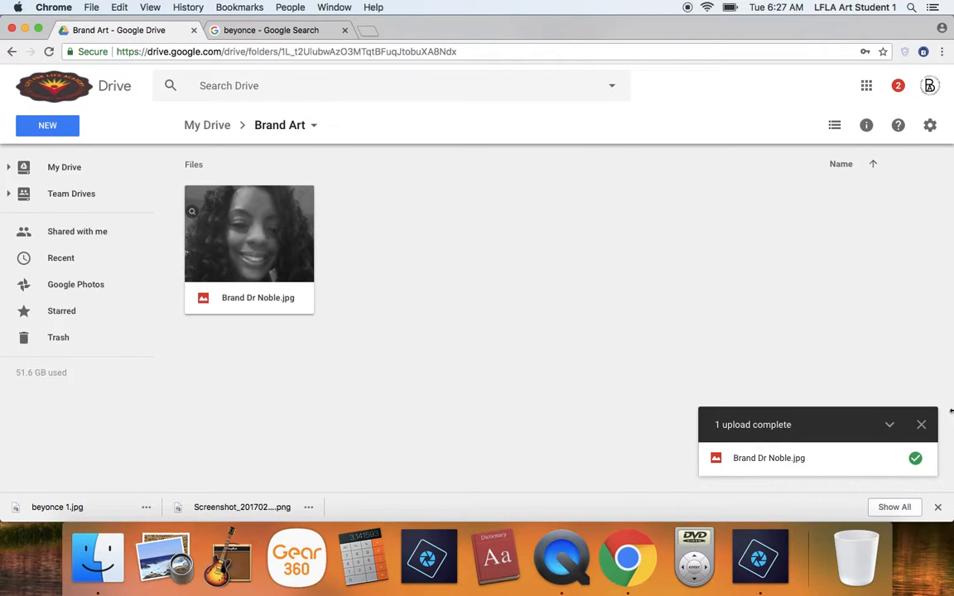
{"action": "left_click", "coordinate": [921, 425]}
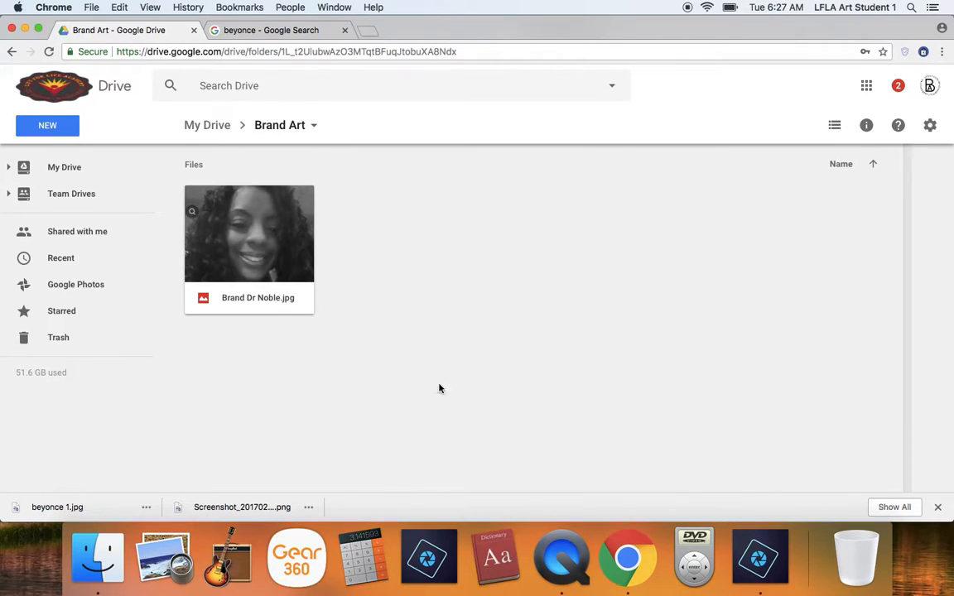